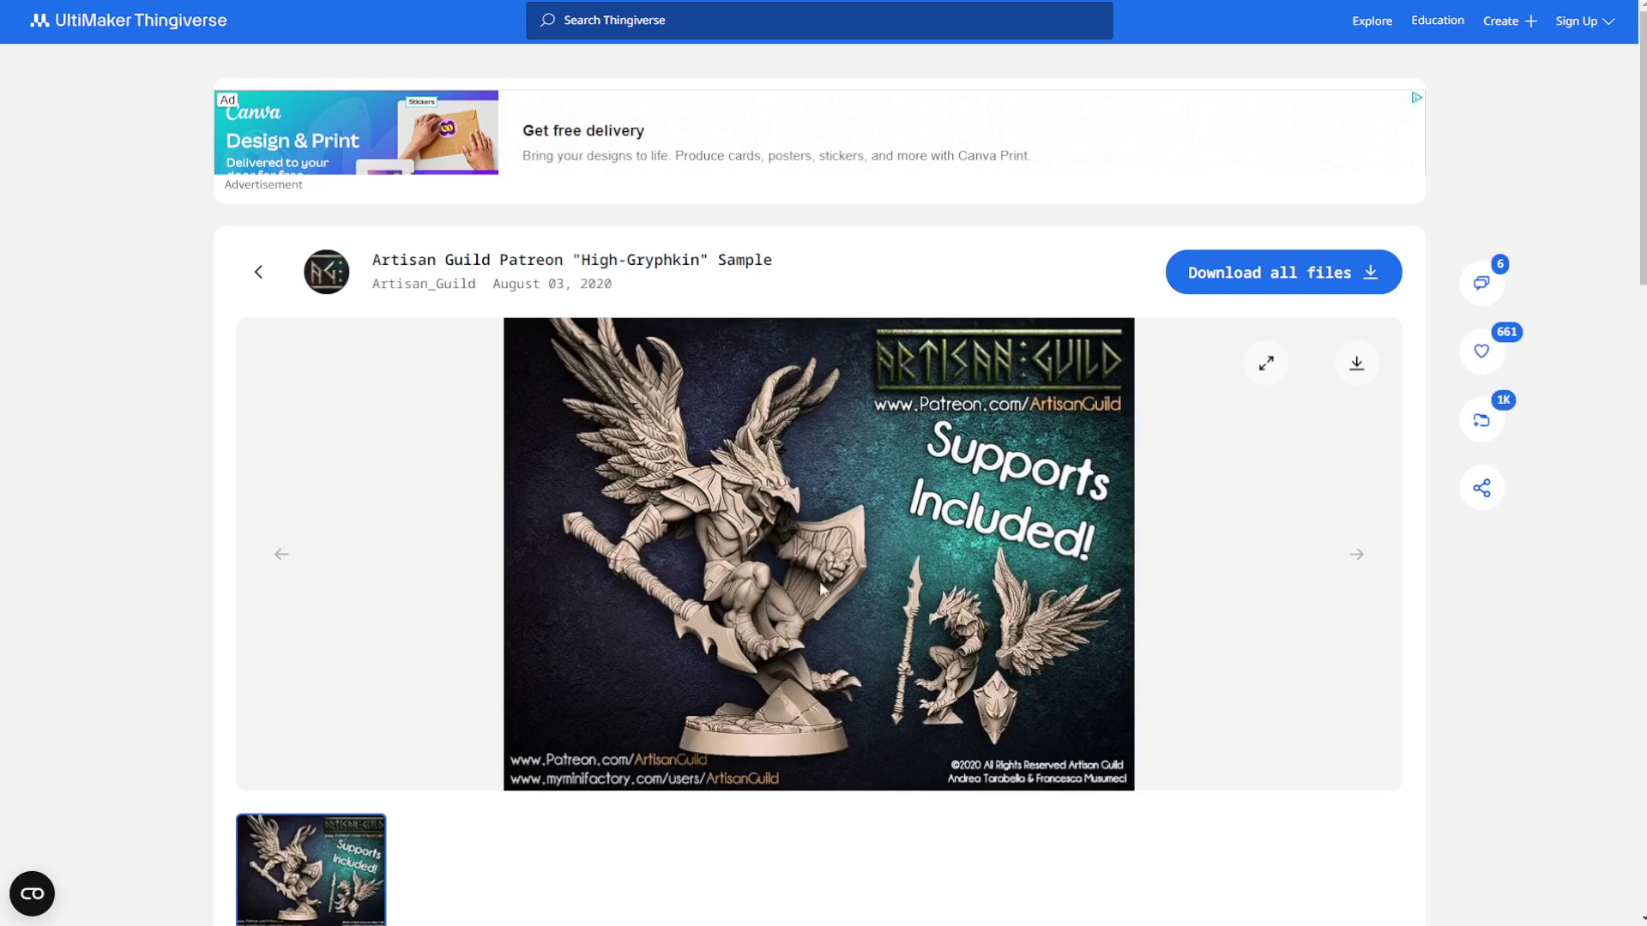
Download all 11 STL files of the High-Gryphkin sample from its Thingiverse page
{"action": "scroll", "coordinate": [678, 660], "scroll_direction": "down", "scroll_amount": 6}
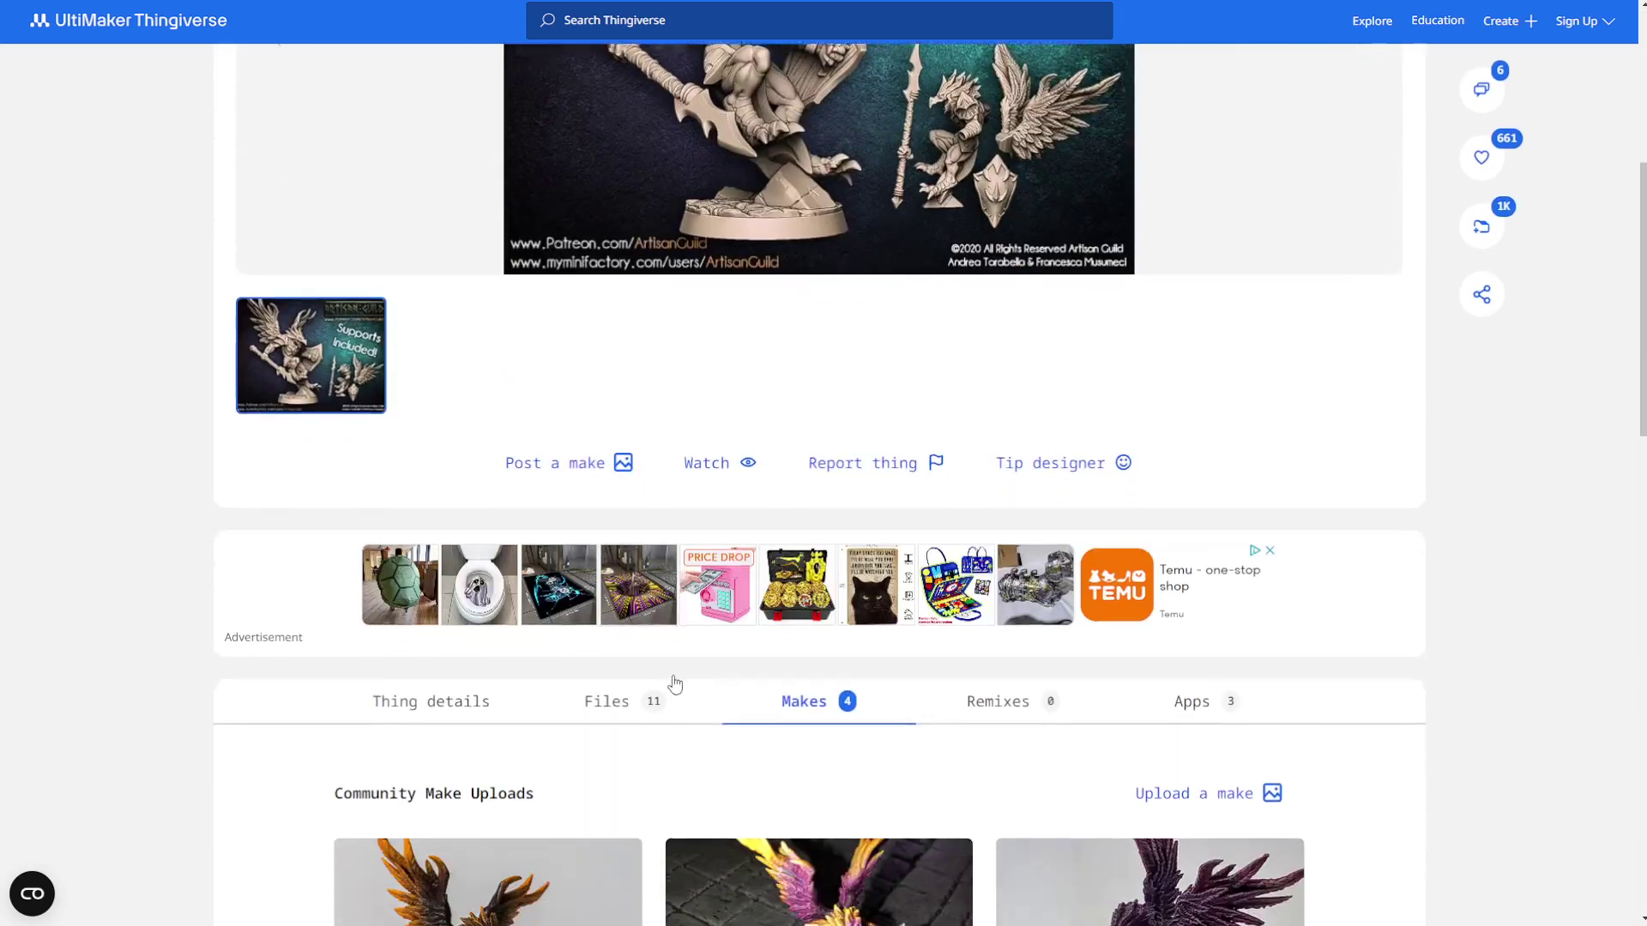
{"action": "scroll", "coordinate": [674, 683], "scroll_direction": "down", "scroll_amount": 1}
{"action": "scroll", "coordinate": [661, 683], "scroll_direction": "up", "scroll_amount": 4}
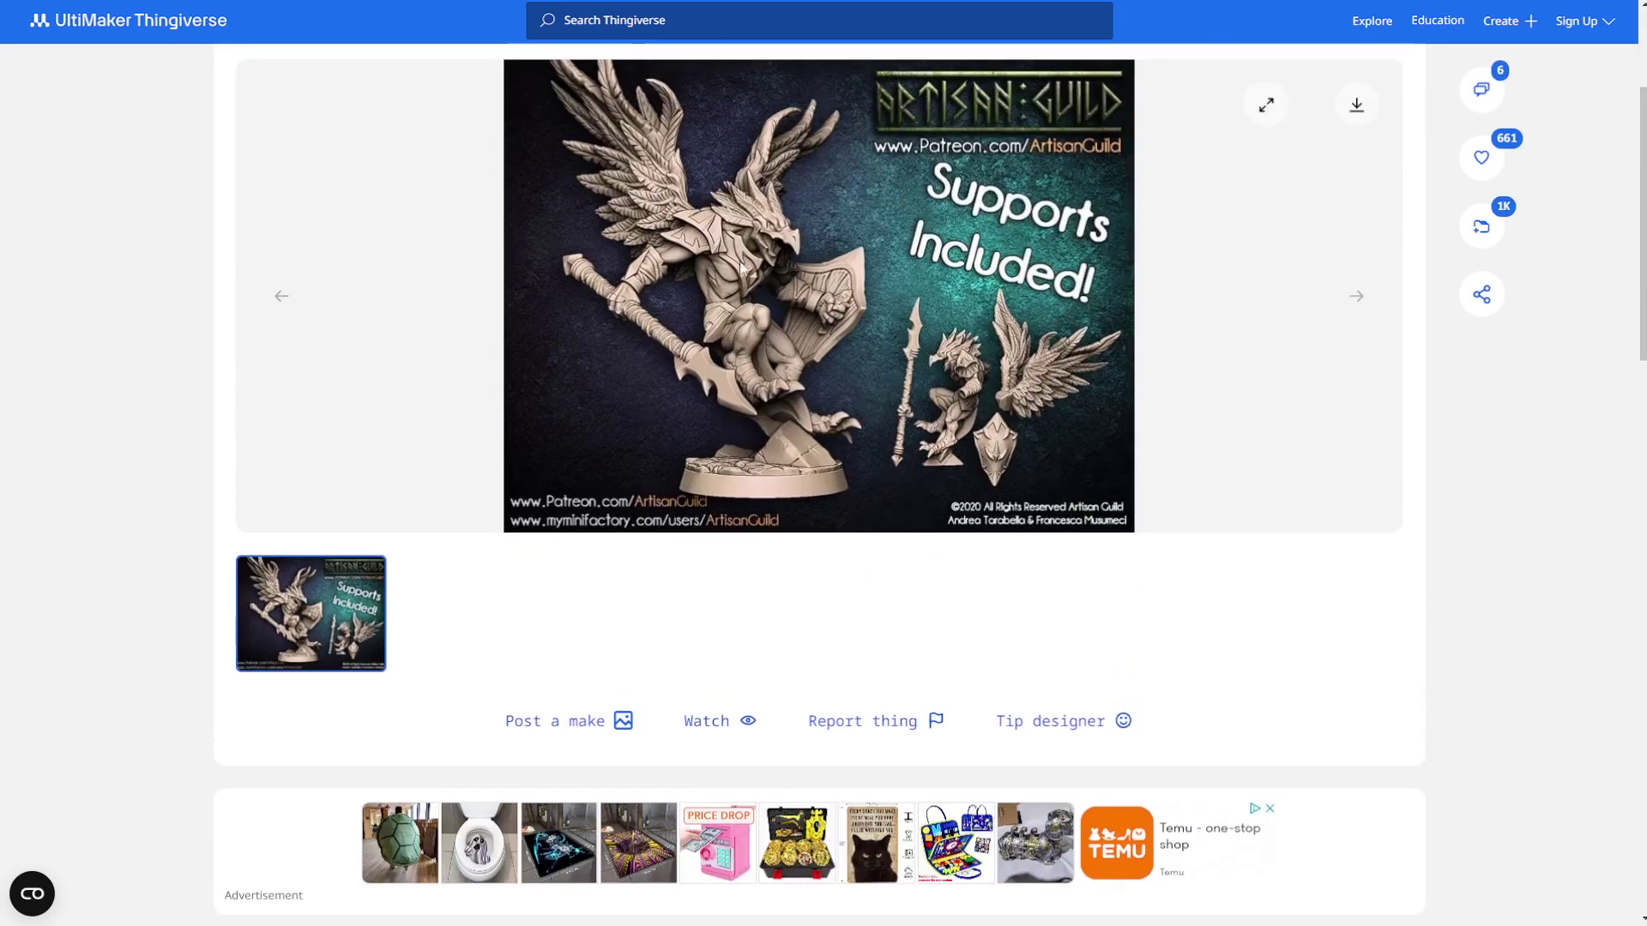
{"action": "scroll", "coordinate": [863, 337], "scroll_direction": "up", "scroll_amount": 2}
{"action": "scroll", "coordinate": [872, 341], "scroll_direction": "down", "scroll_amount": 2}
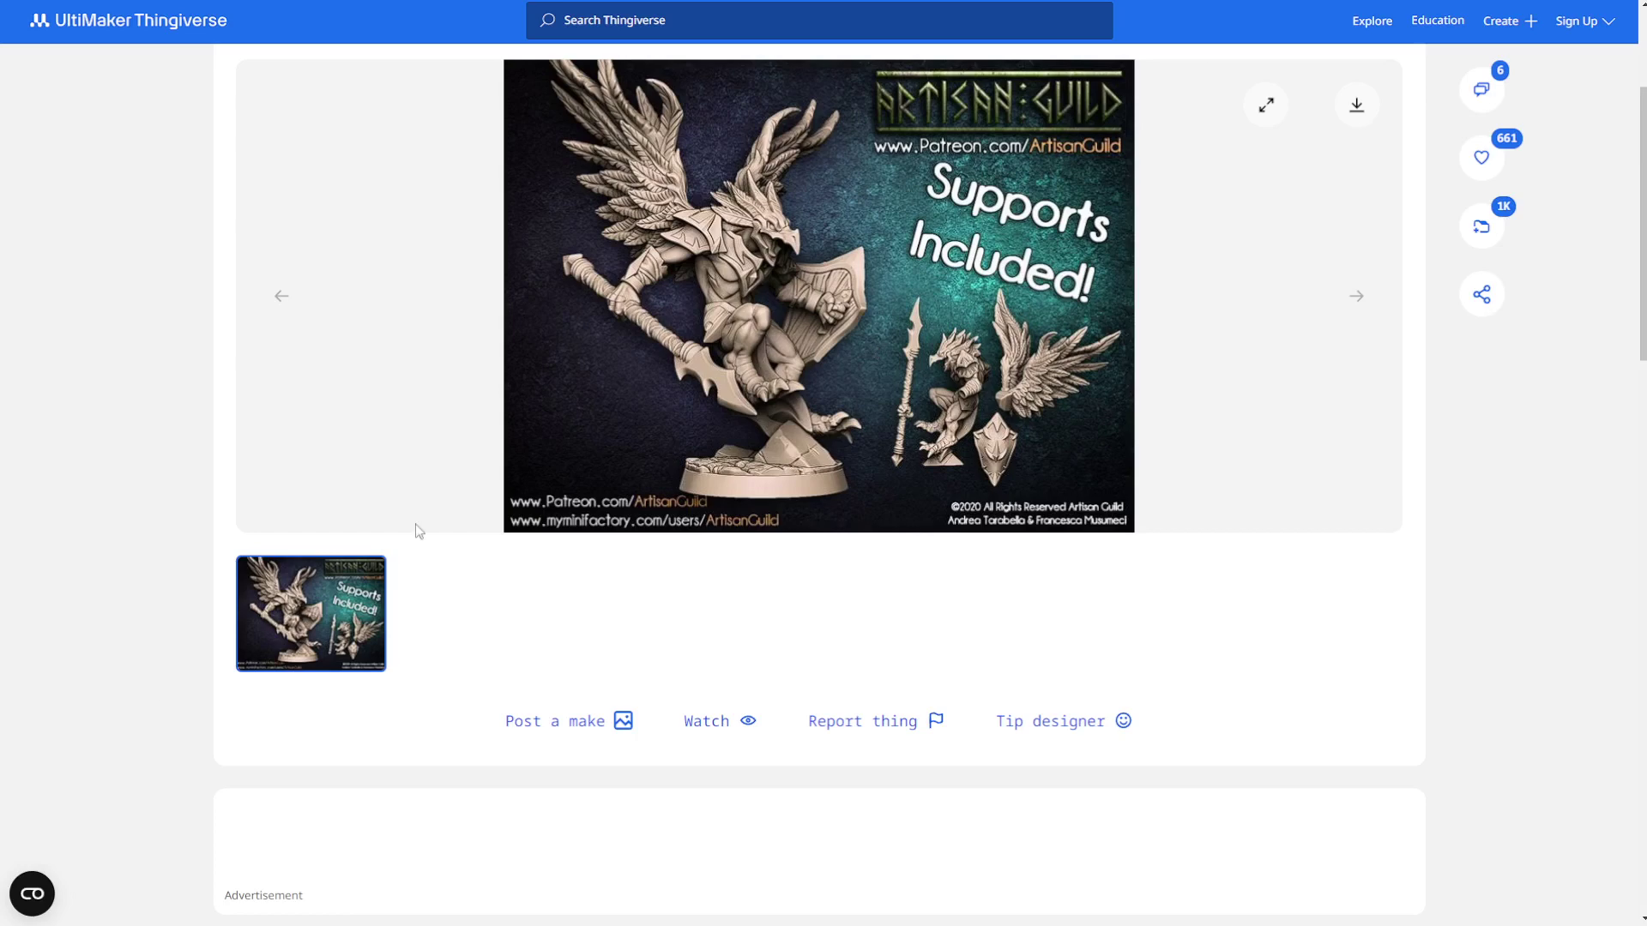
{"action": "scroll", "coordinate": [429, 480], "scroll_direction": "up", "scroll_amount": 2}
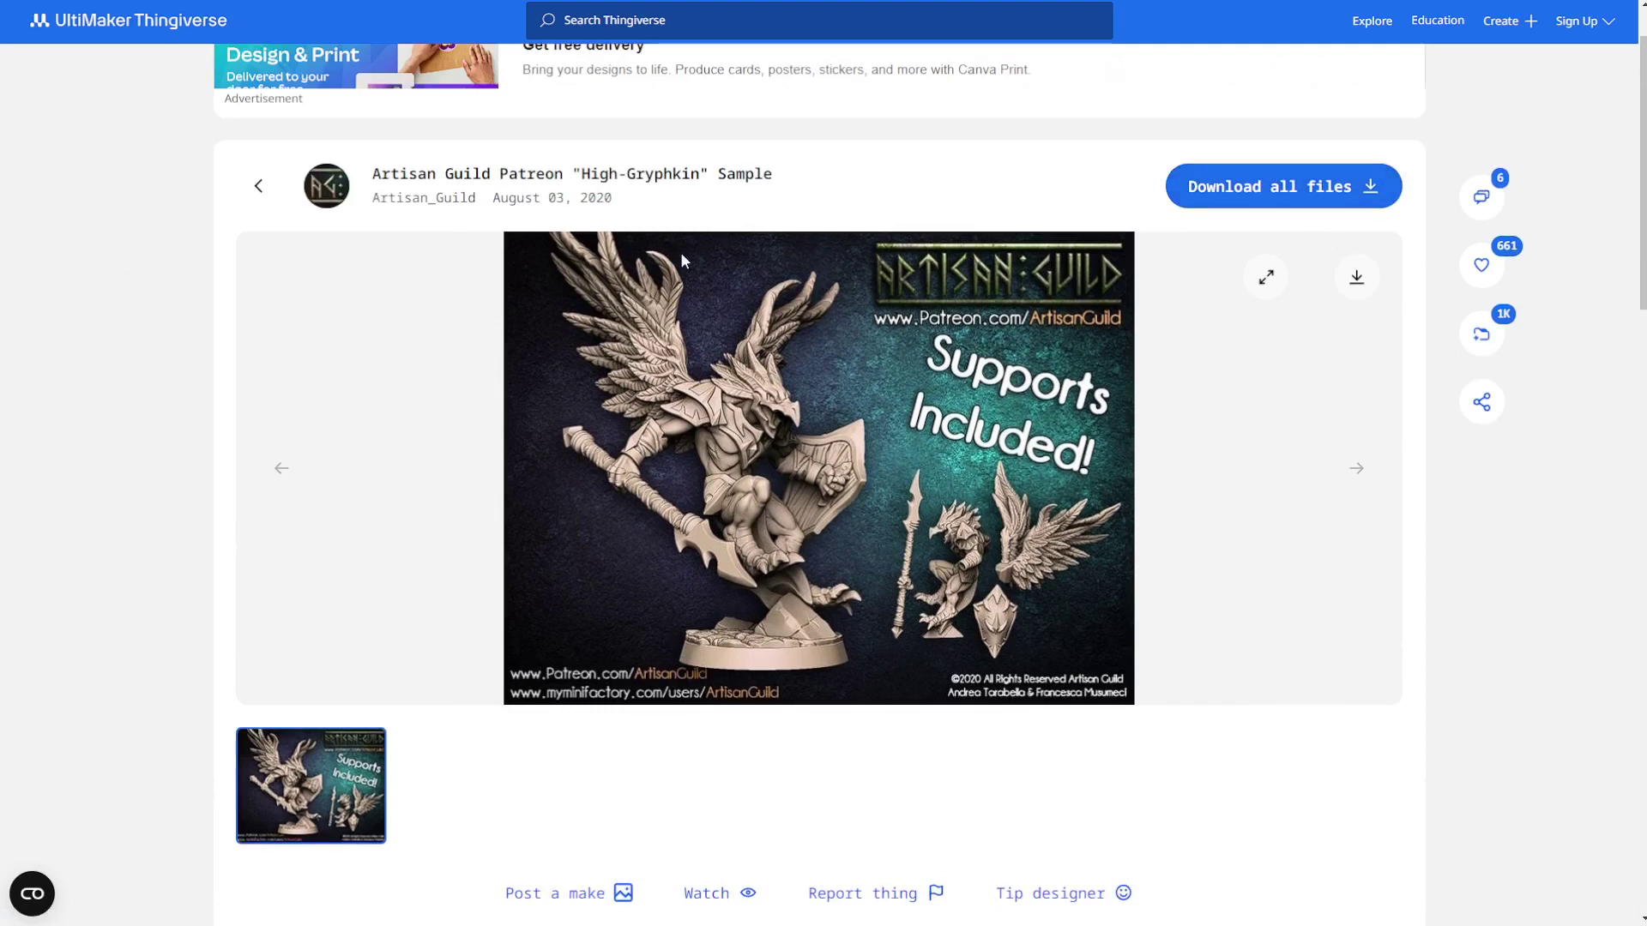
{"action": "left_click", "coordinate": [1296, 200]}
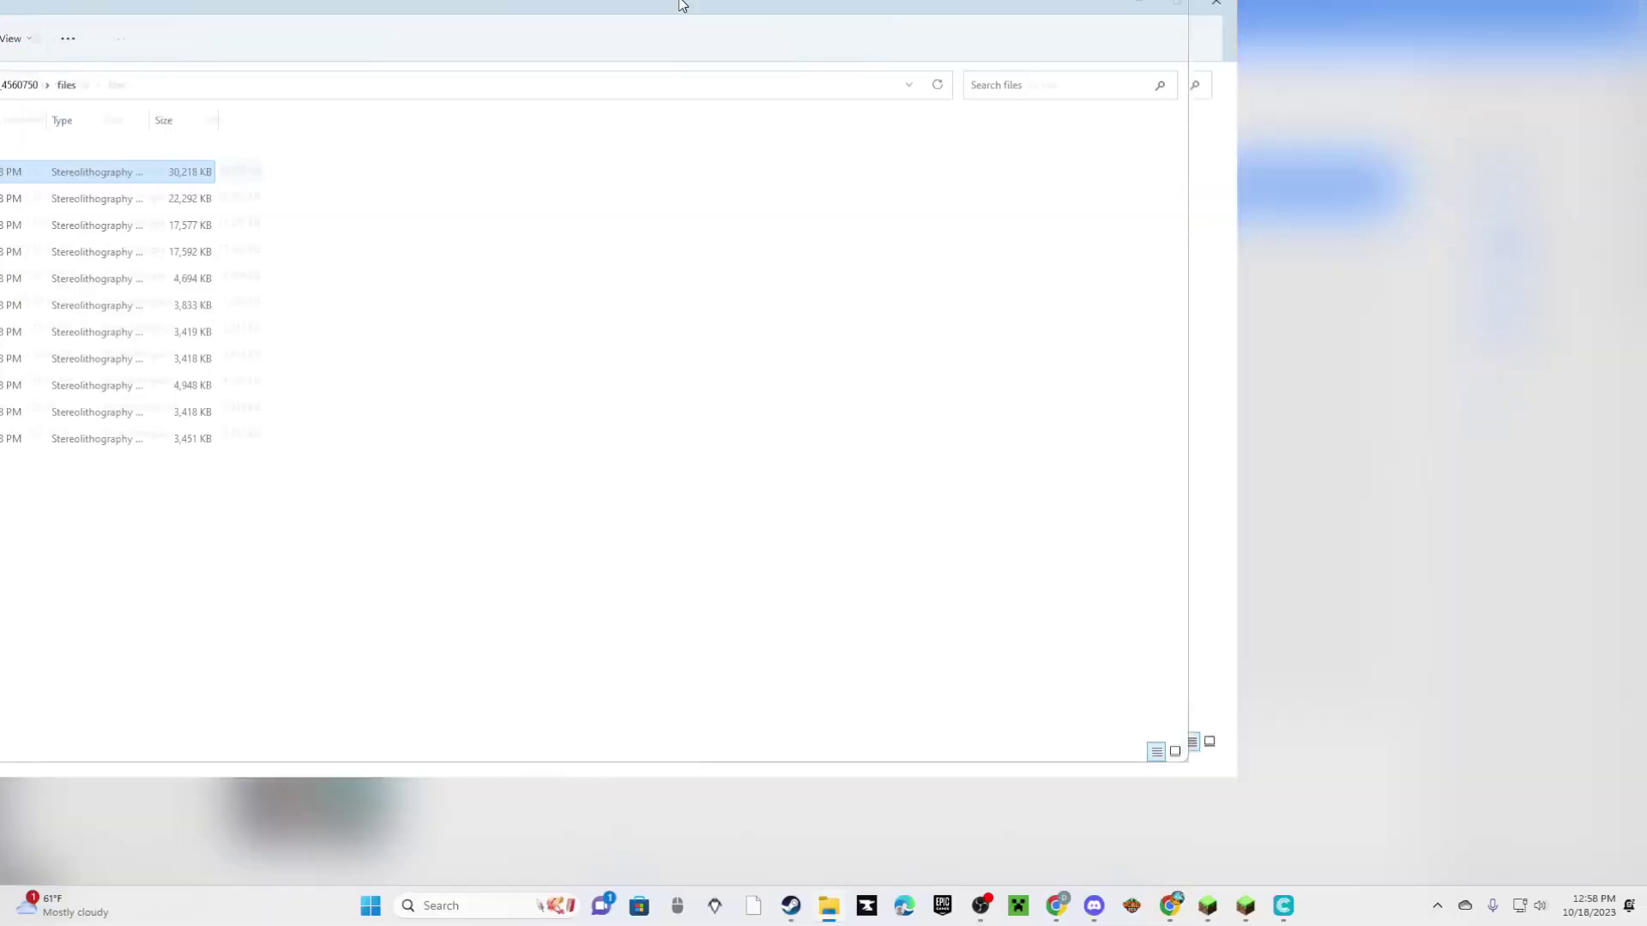
Maximize File Explorer and briefly select the Gryphkin STL files
{"action": "left_click_drag", "start_coordinate": [783, 8], "coordinate": [669, 8]}
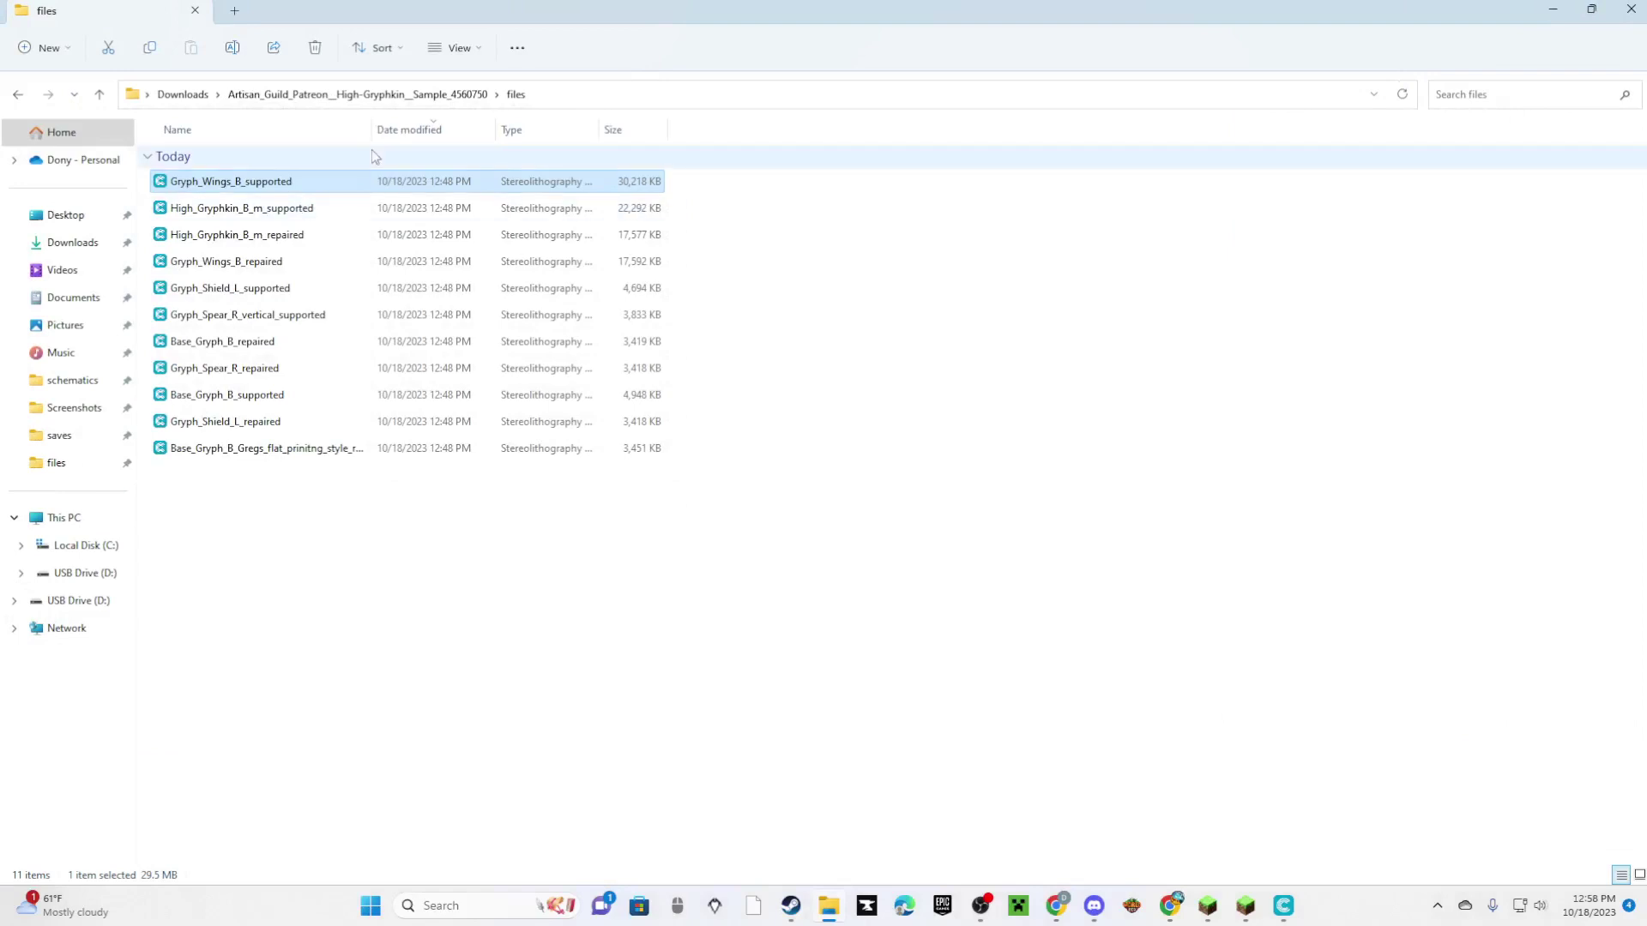
{"action": "left_click_drag", "start_coordinate": [771, 546], "coordinate": [352, 180]}
{"action": "left_click", "coordinate": [800, 323]}
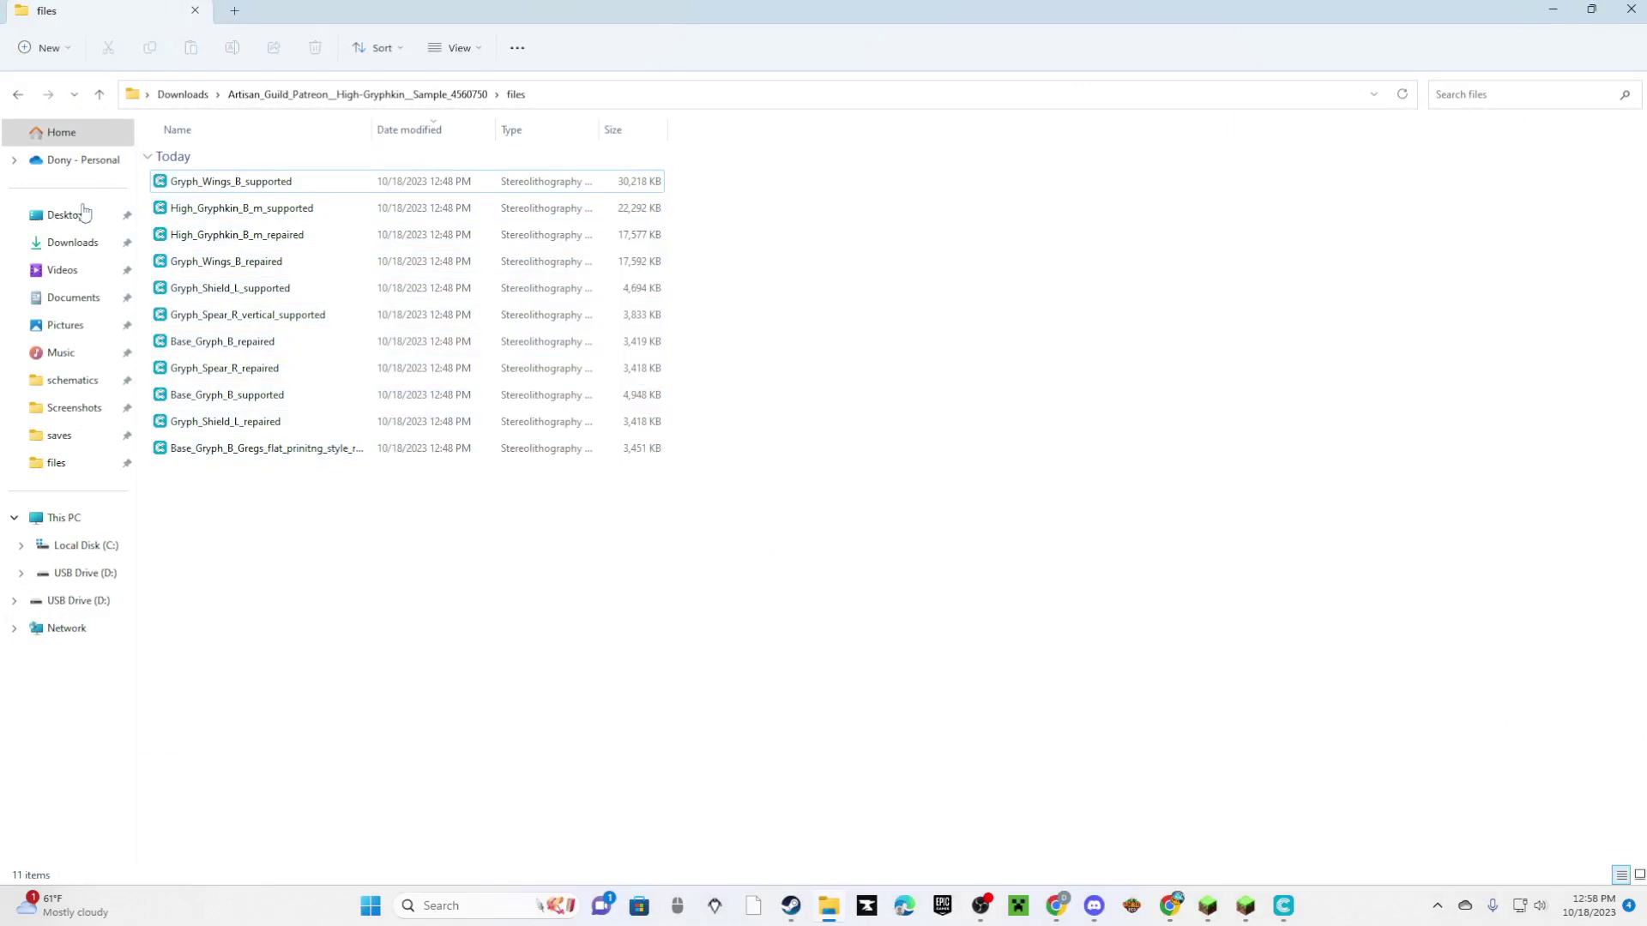
Go to Downloads and locate the Artisan_Guild High-Gryphkin zip (78,189 KB) at the top
{"action": "left_click", "coordinate": [75, 242]}
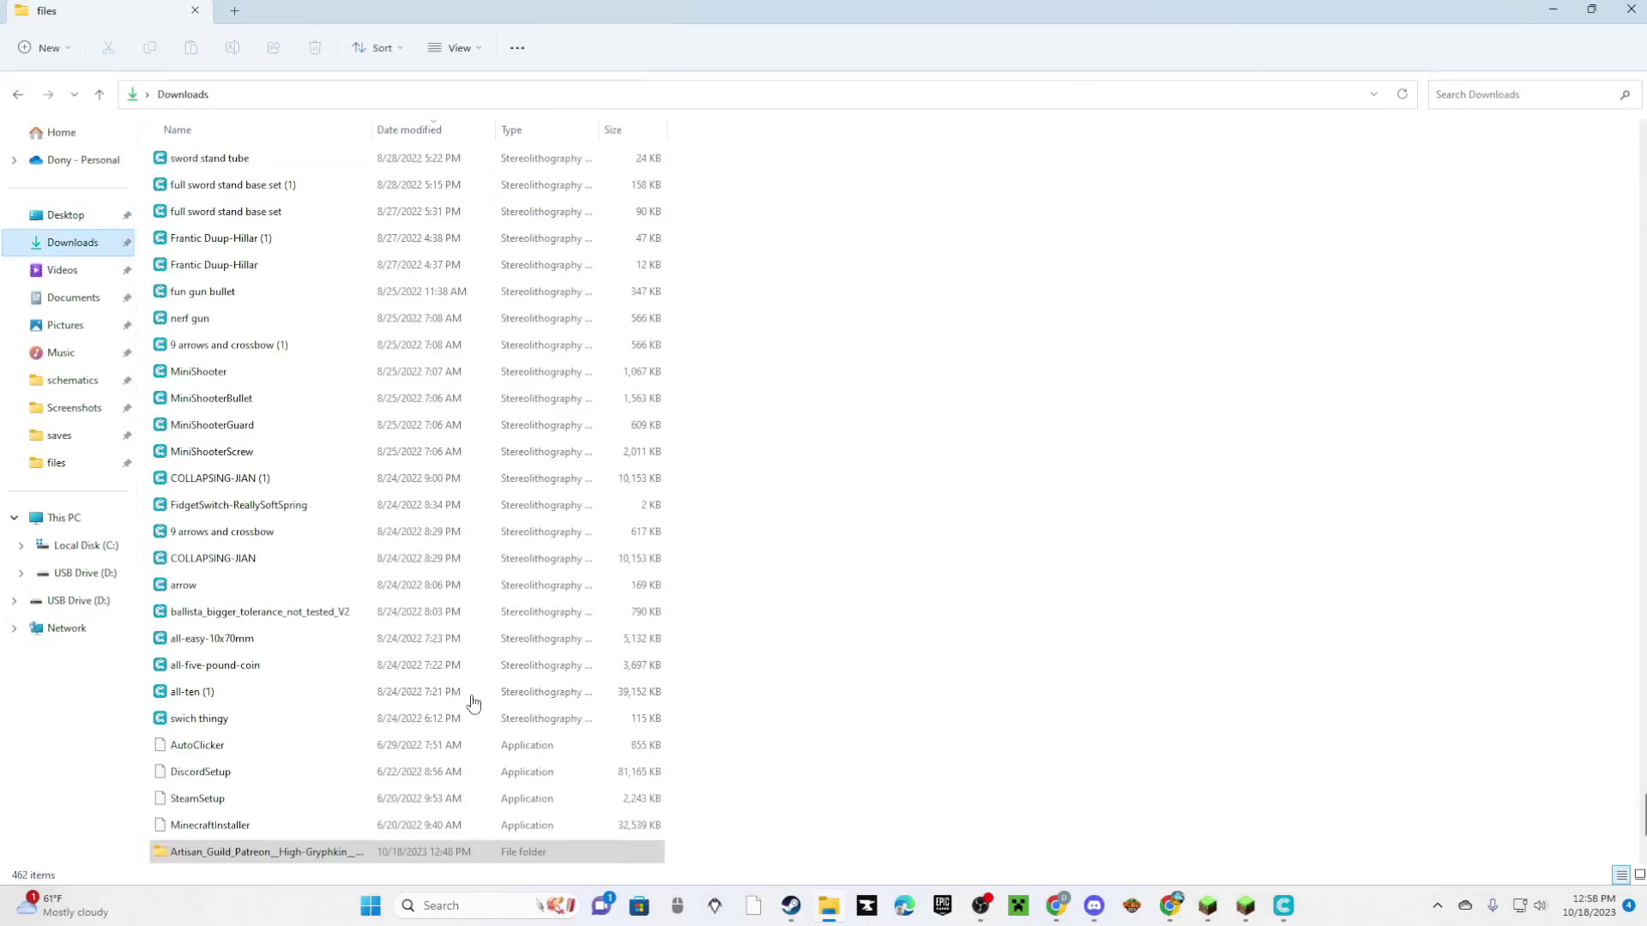
{"action": "scroll", "coordinate": [410, 231], "scroll_direction": "up", "scroll_amount": 9}
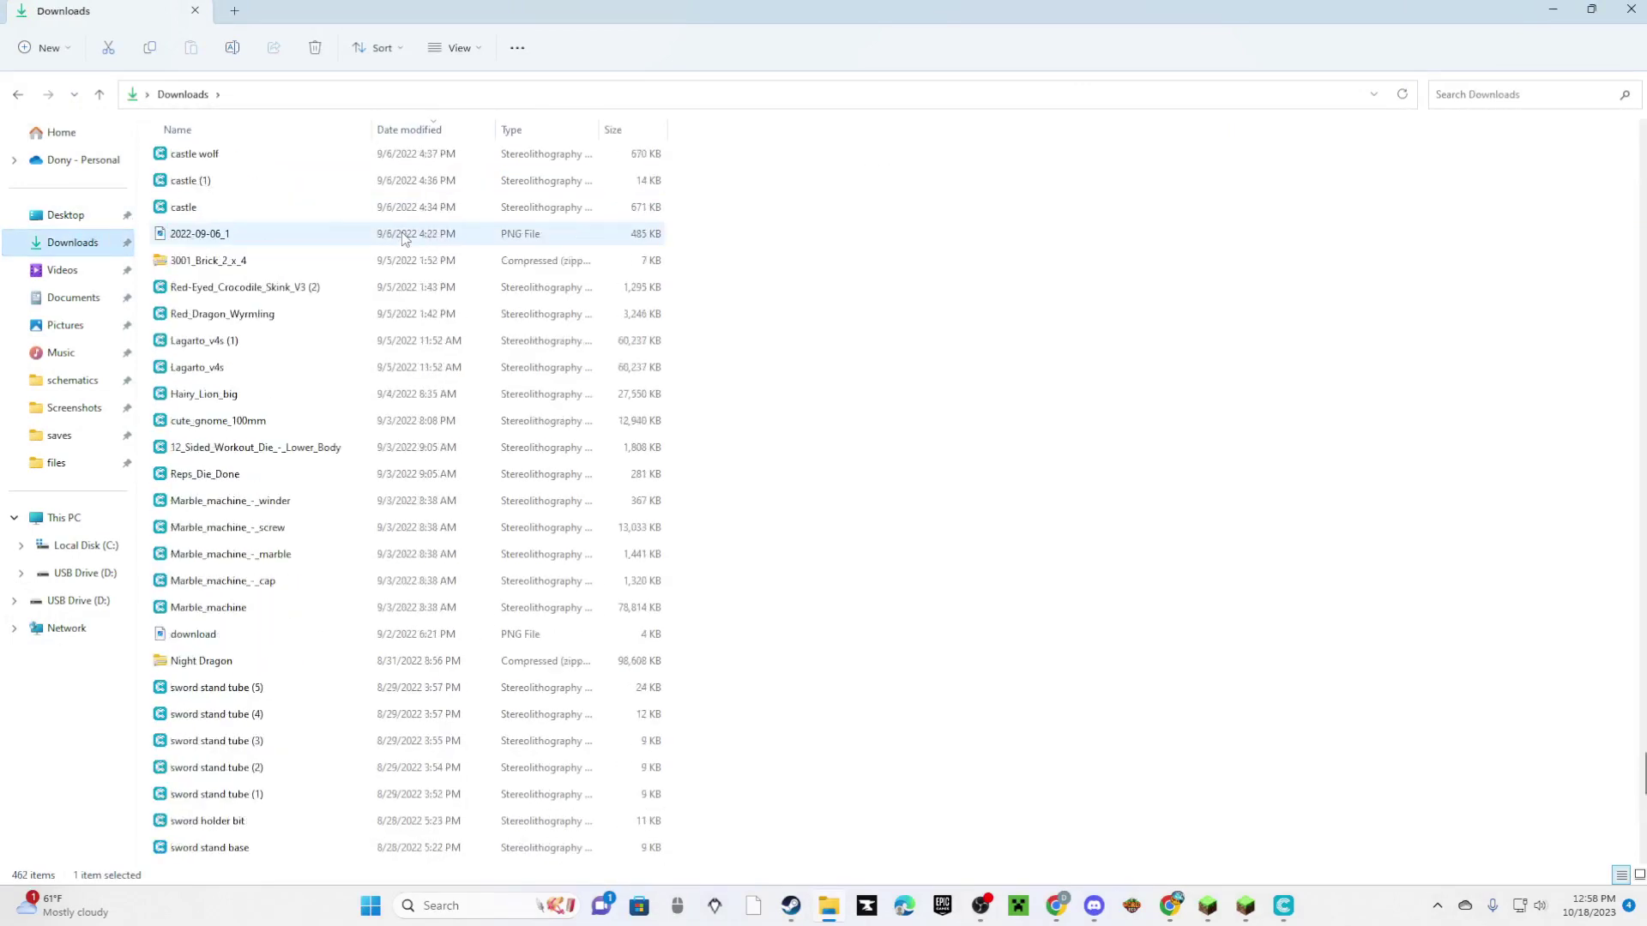
{"action": "scroll", "coordinate": [403, 238], "scroll_direction": "up", "scroll_amount": 20}
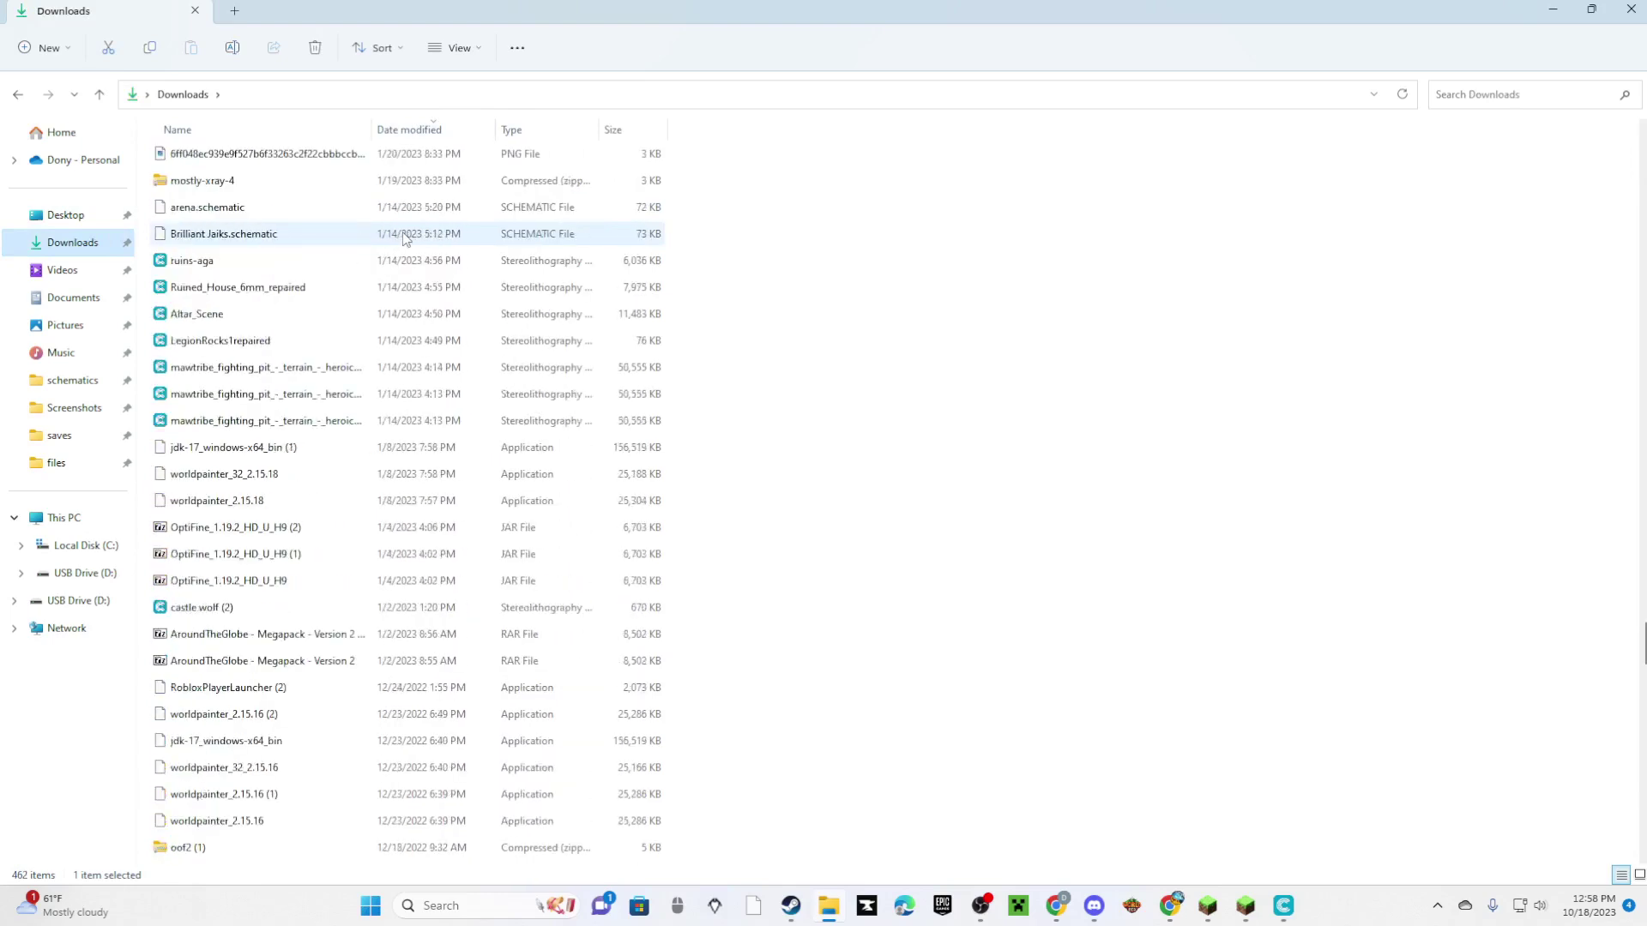
{"action": "scroll", "coordinate": [404, 238], "scroll_direction": "up", "scroll_amount": 12}
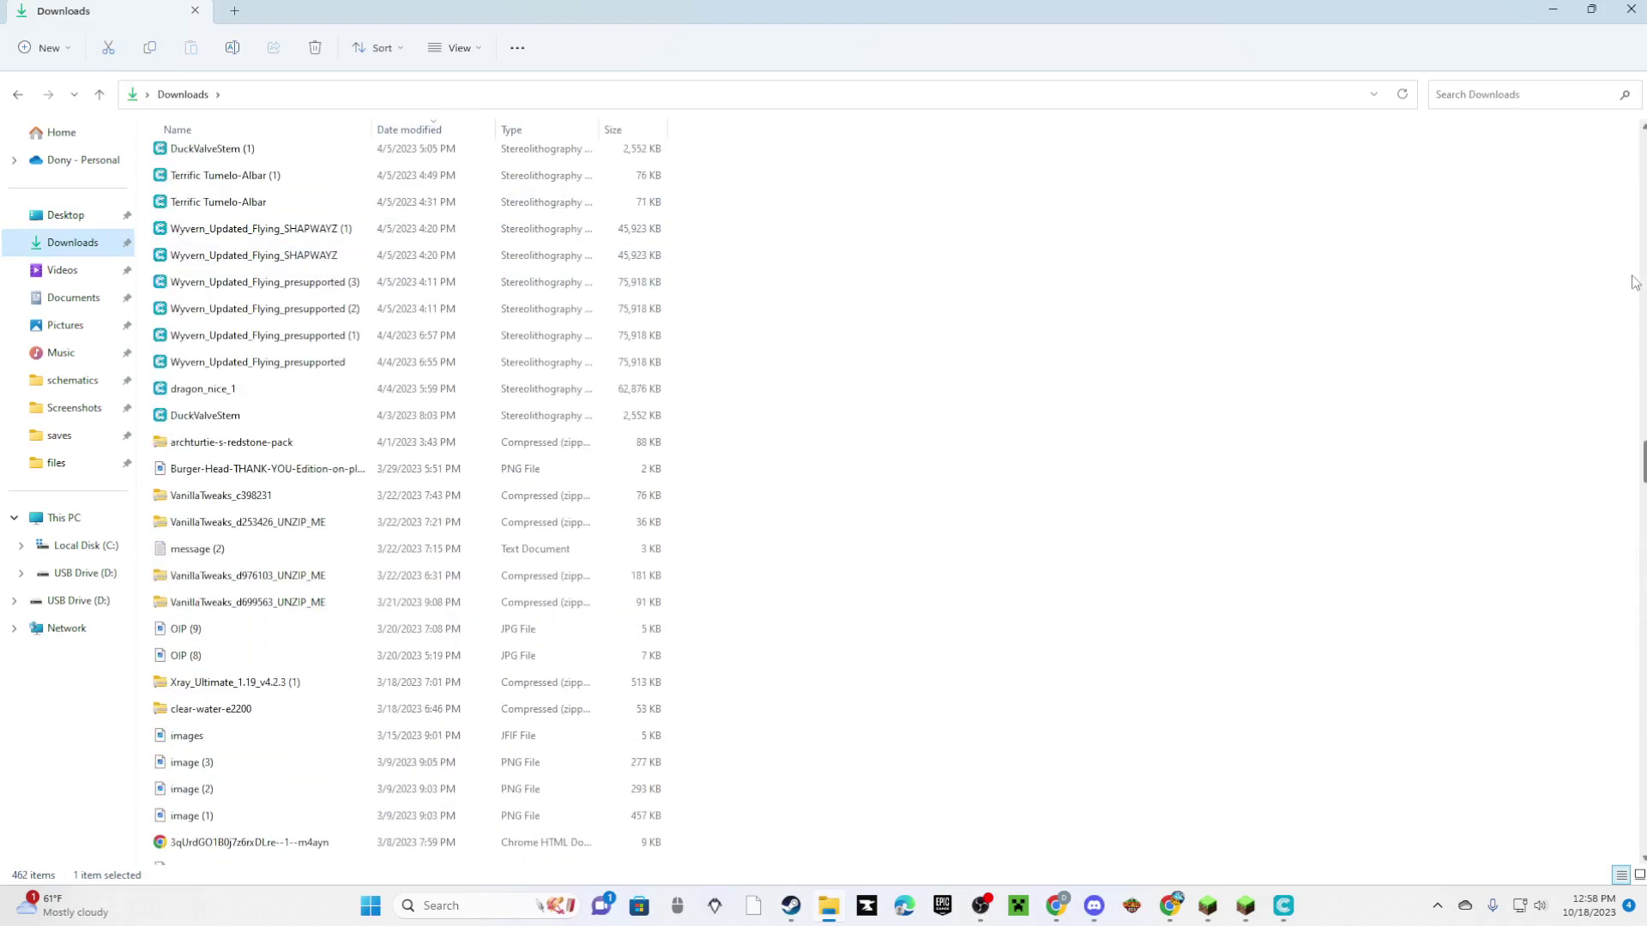
{"action": "scroll", "coordinate": [1594, 151], "scroll_direction": "up", "scroll_amount": 10}
{"action": "scroll", "coordinate": [1593, 152], "scroll_direction": "down", "scroll_amount": 10}
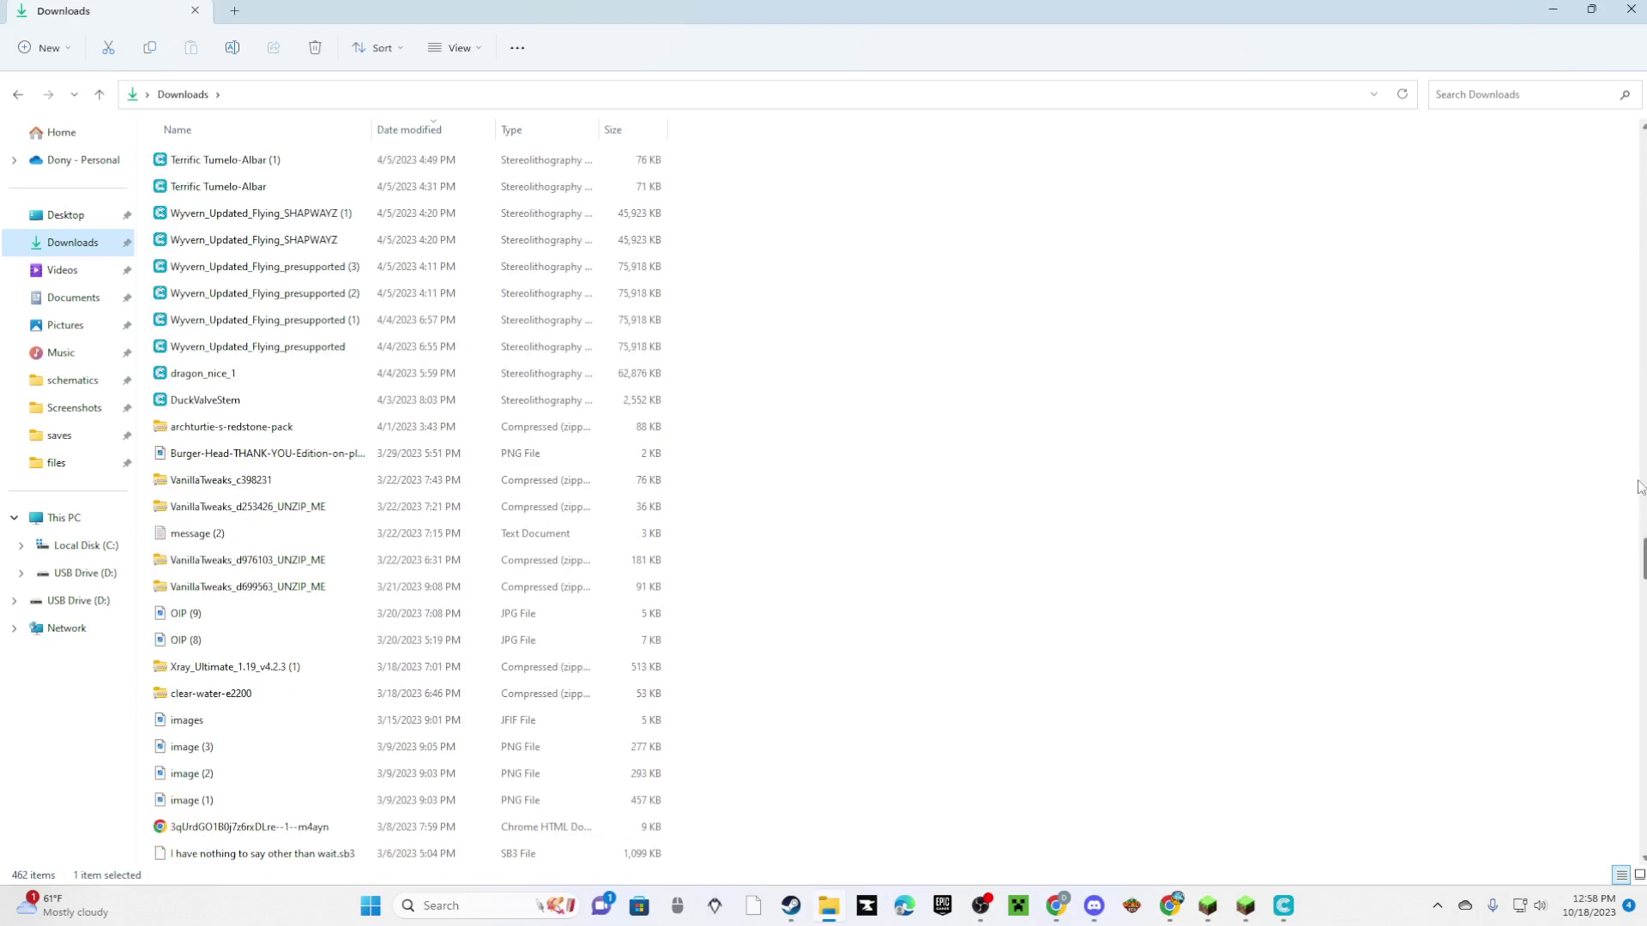
{"action": "left_click_drag", "start_coordinate": [1638, 487], "coordinate": [1609, 131]}
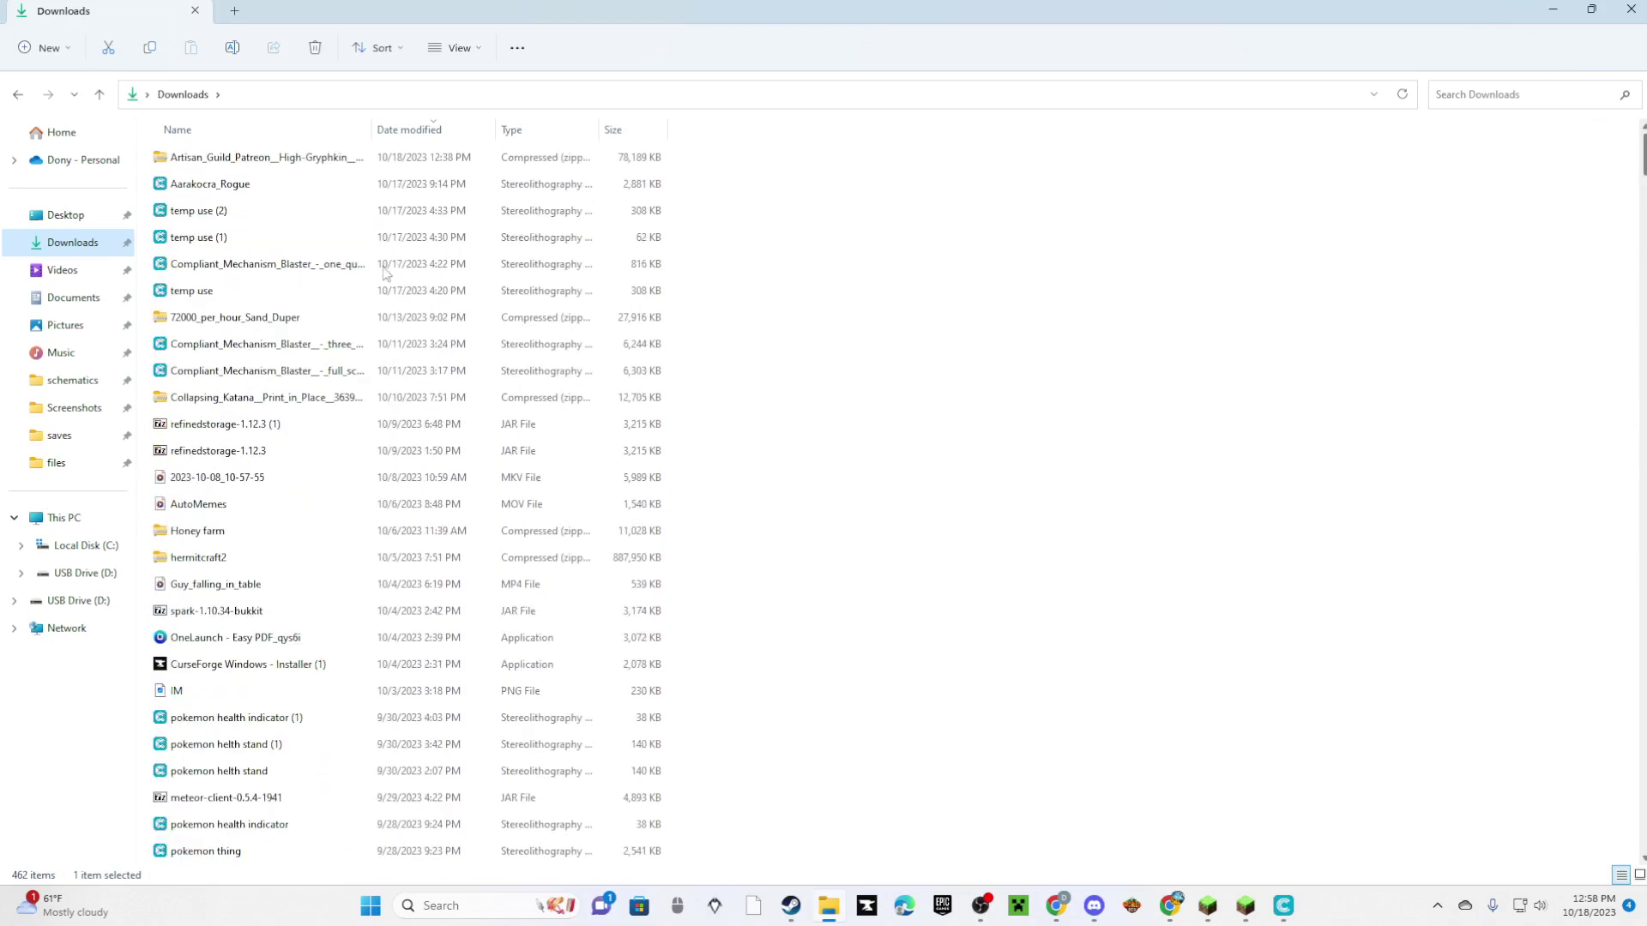
{"action": "left_click", "coordinate": [205, 161]}
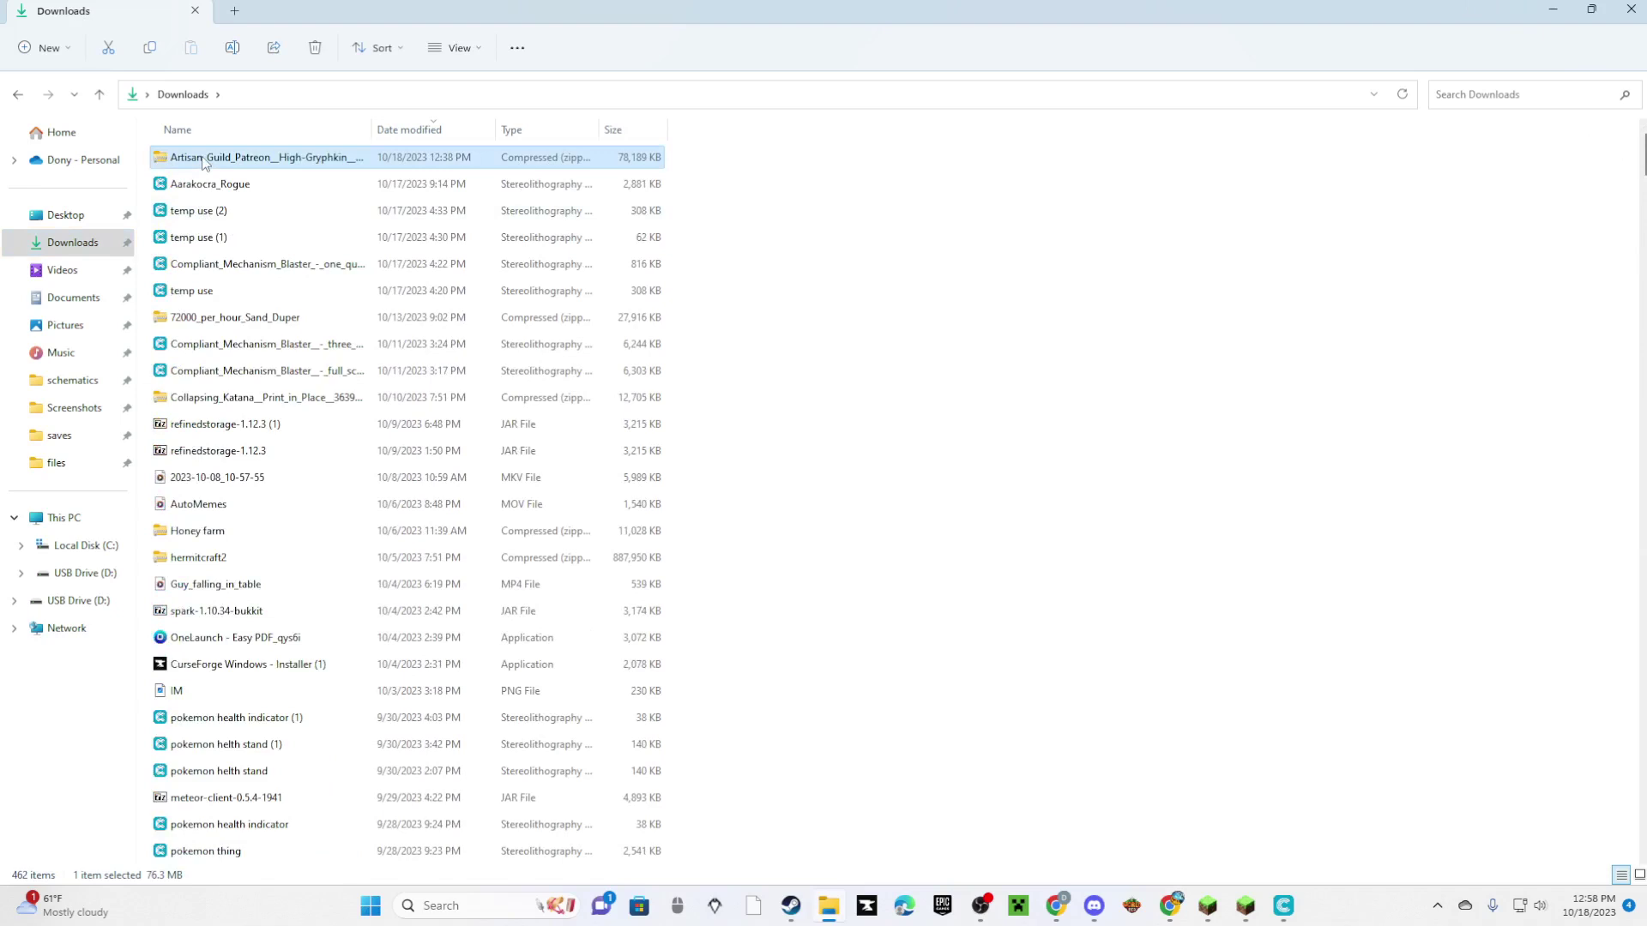
{"action": "right_click", "coordinate": [204, 162]}
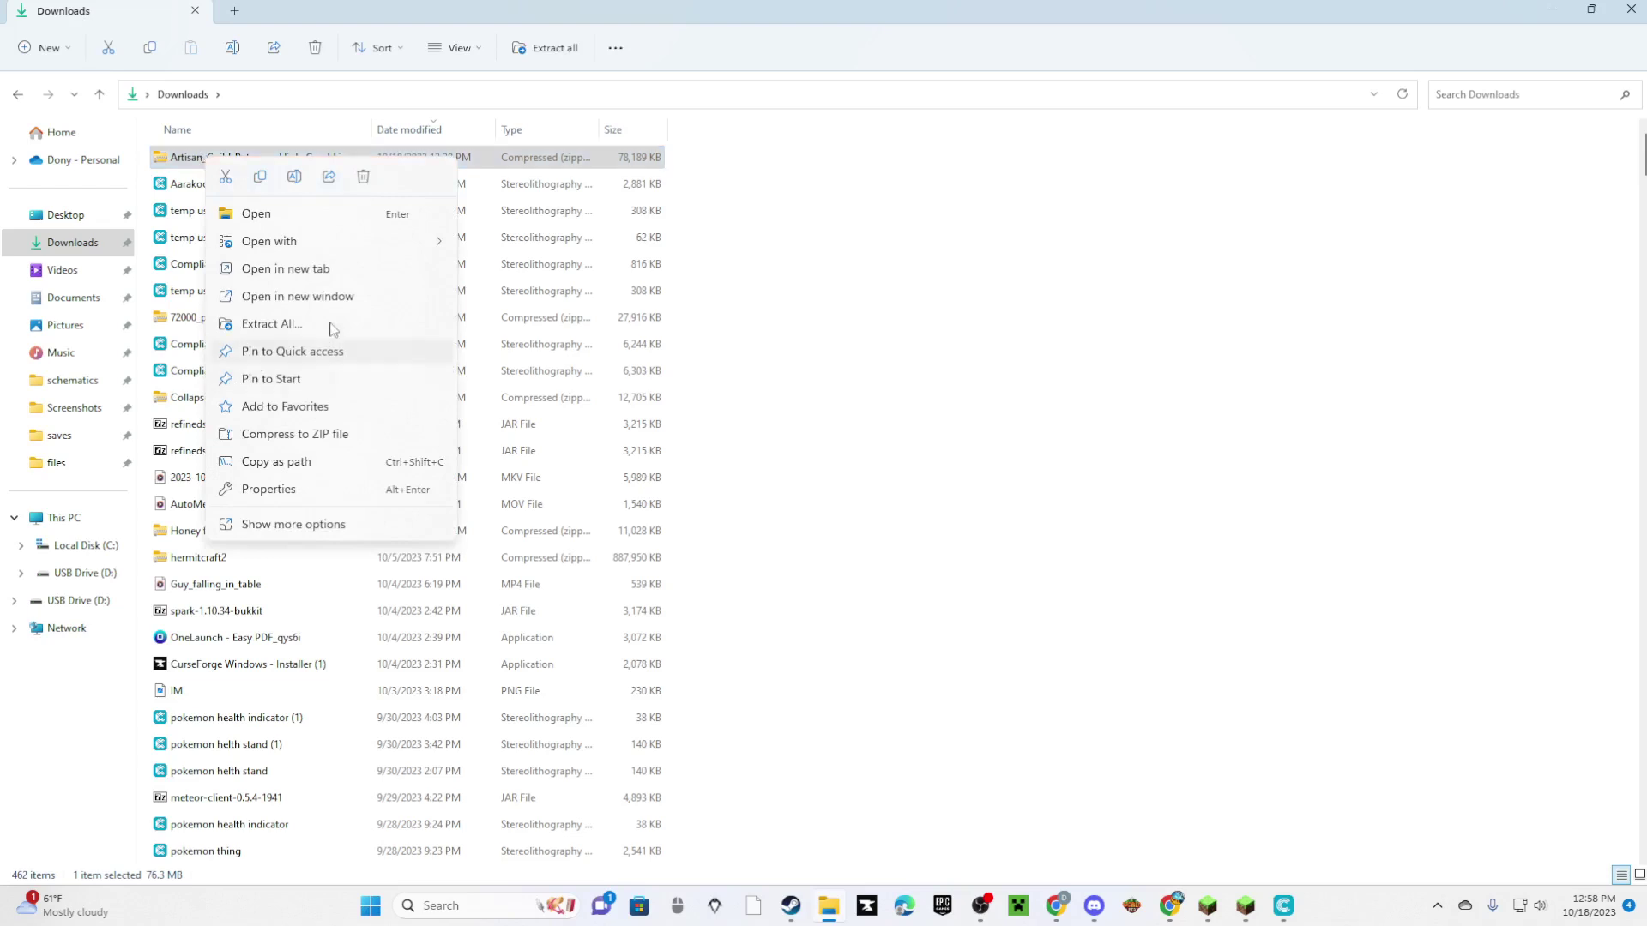
{"action": "left_click", "coordinate": [758, 470]}
{"action": "mouse_move", "coordinate": [843, 903]}
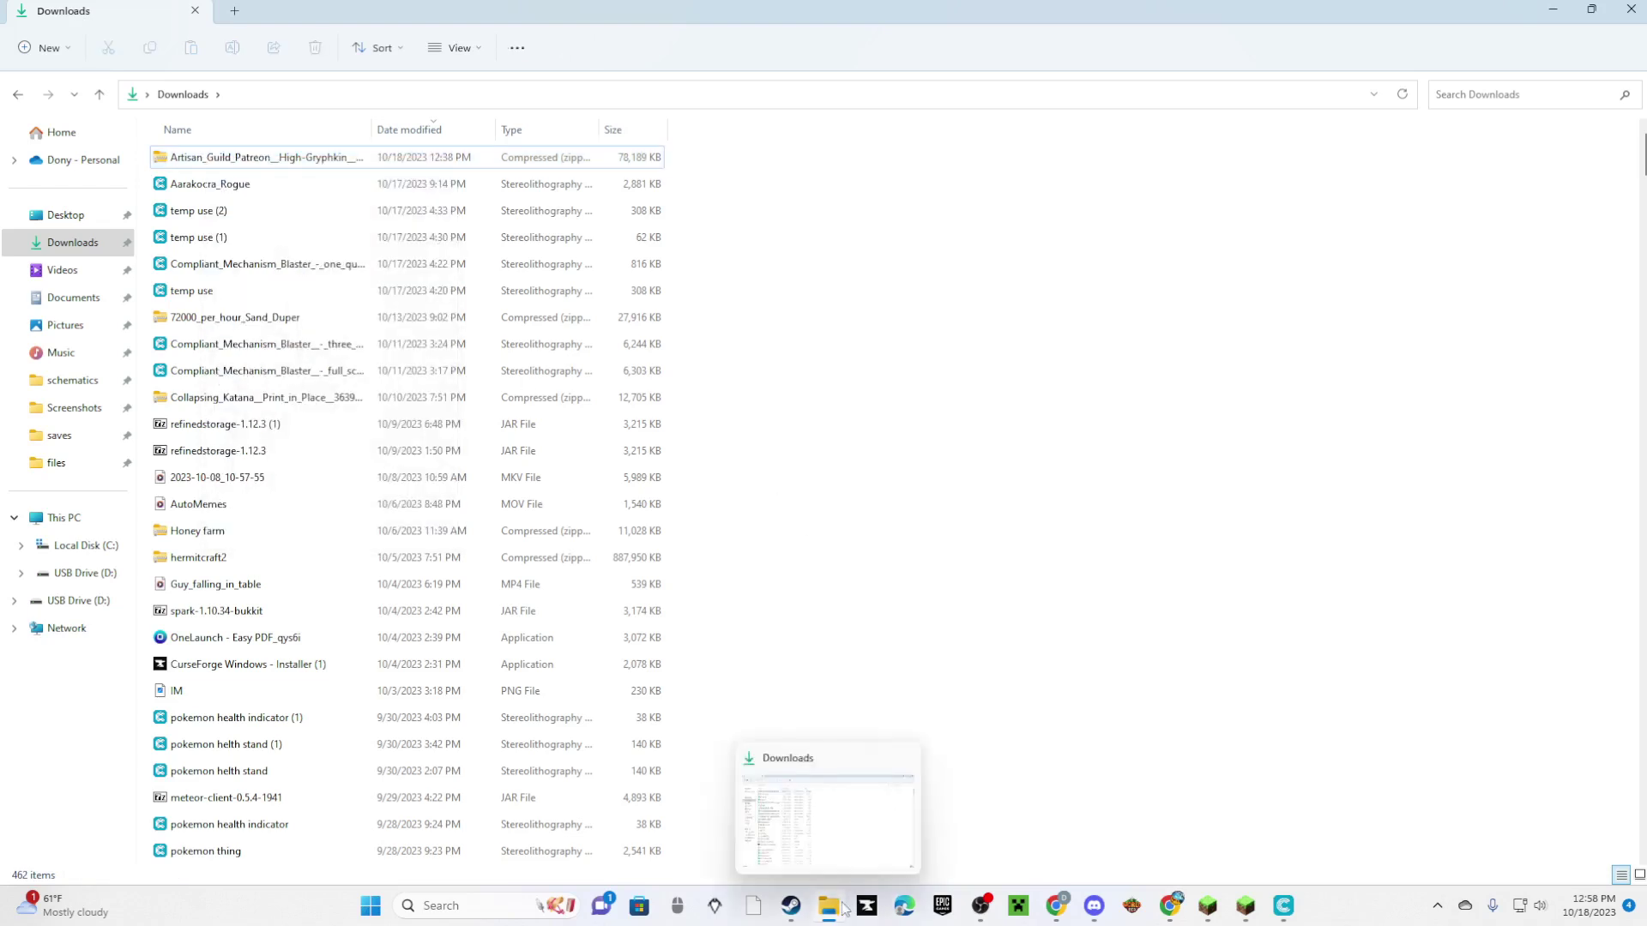
Go back to the Gryphkin files folder, select its STL parts, then switch to Creality Slicer
{"action": "left_click", "coordinate": [19, 94]}
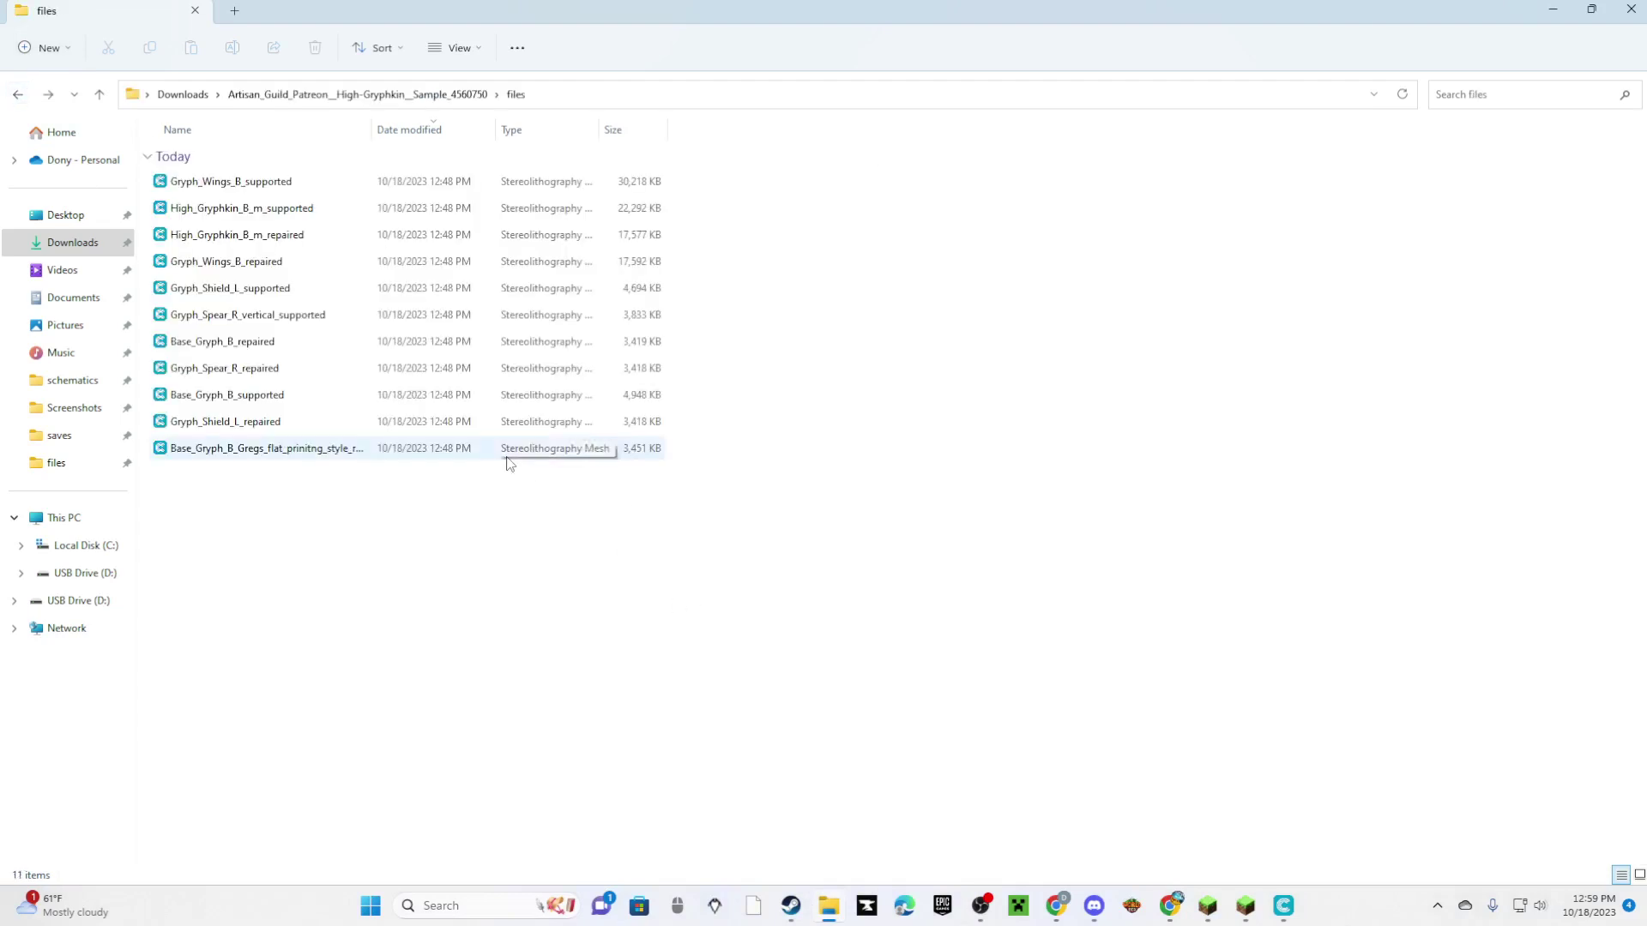
{"action": "left_click_drag", "start_coordinate": [863, 572], "coordinate": [254, 152]}
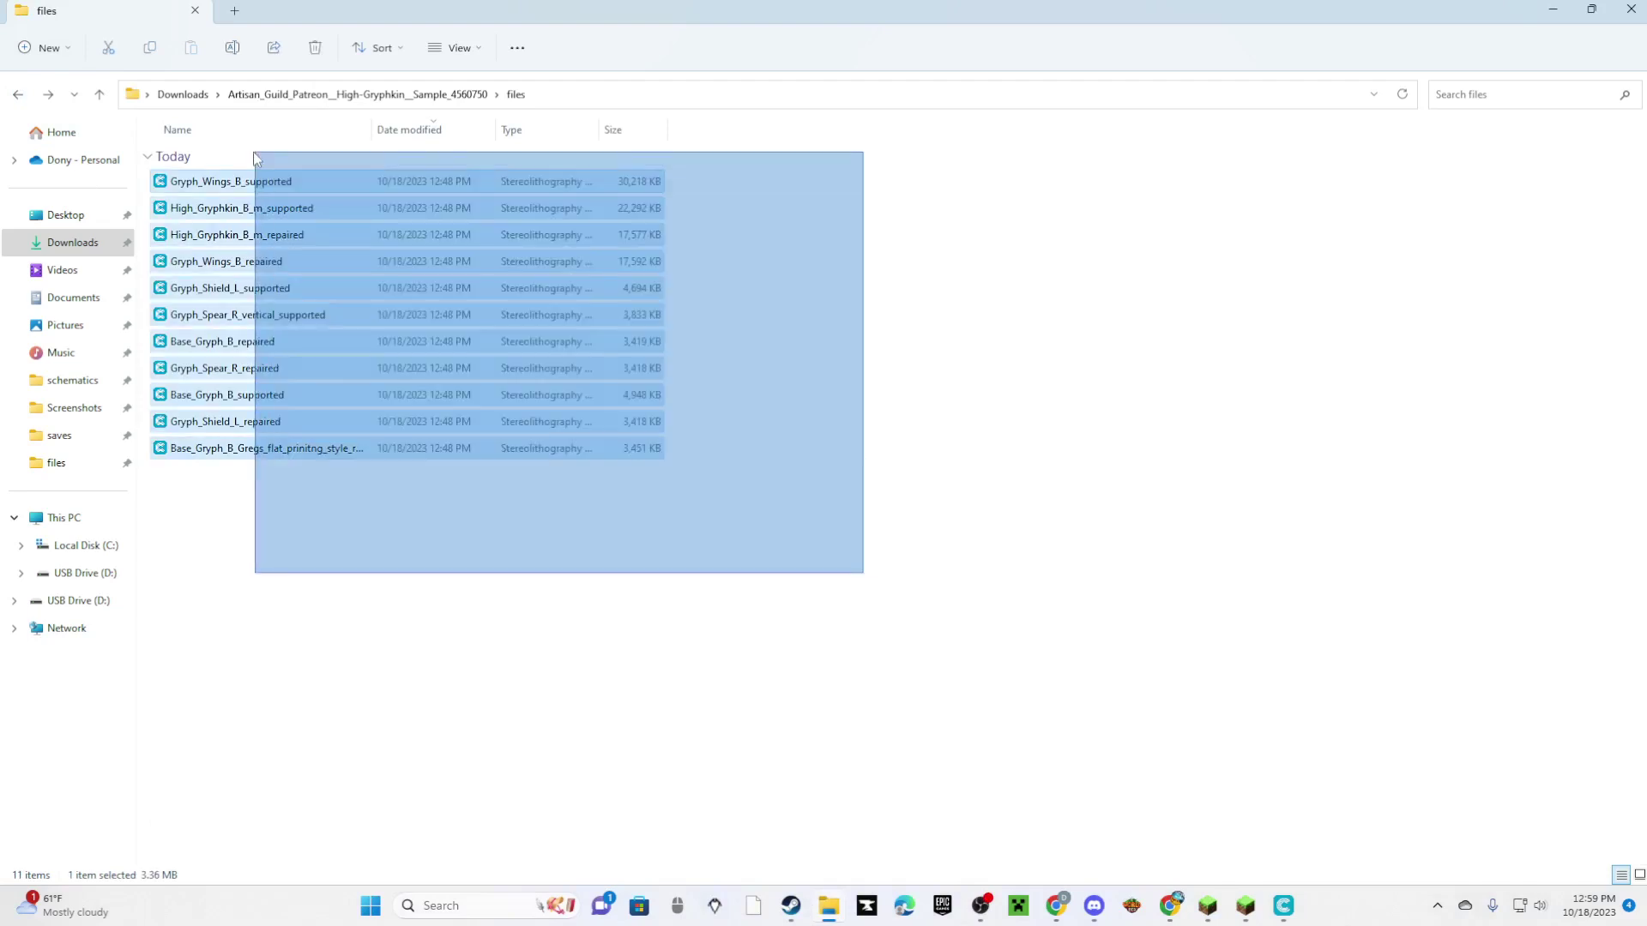
{"action": "left_click", "coordinate": [322, 515]}
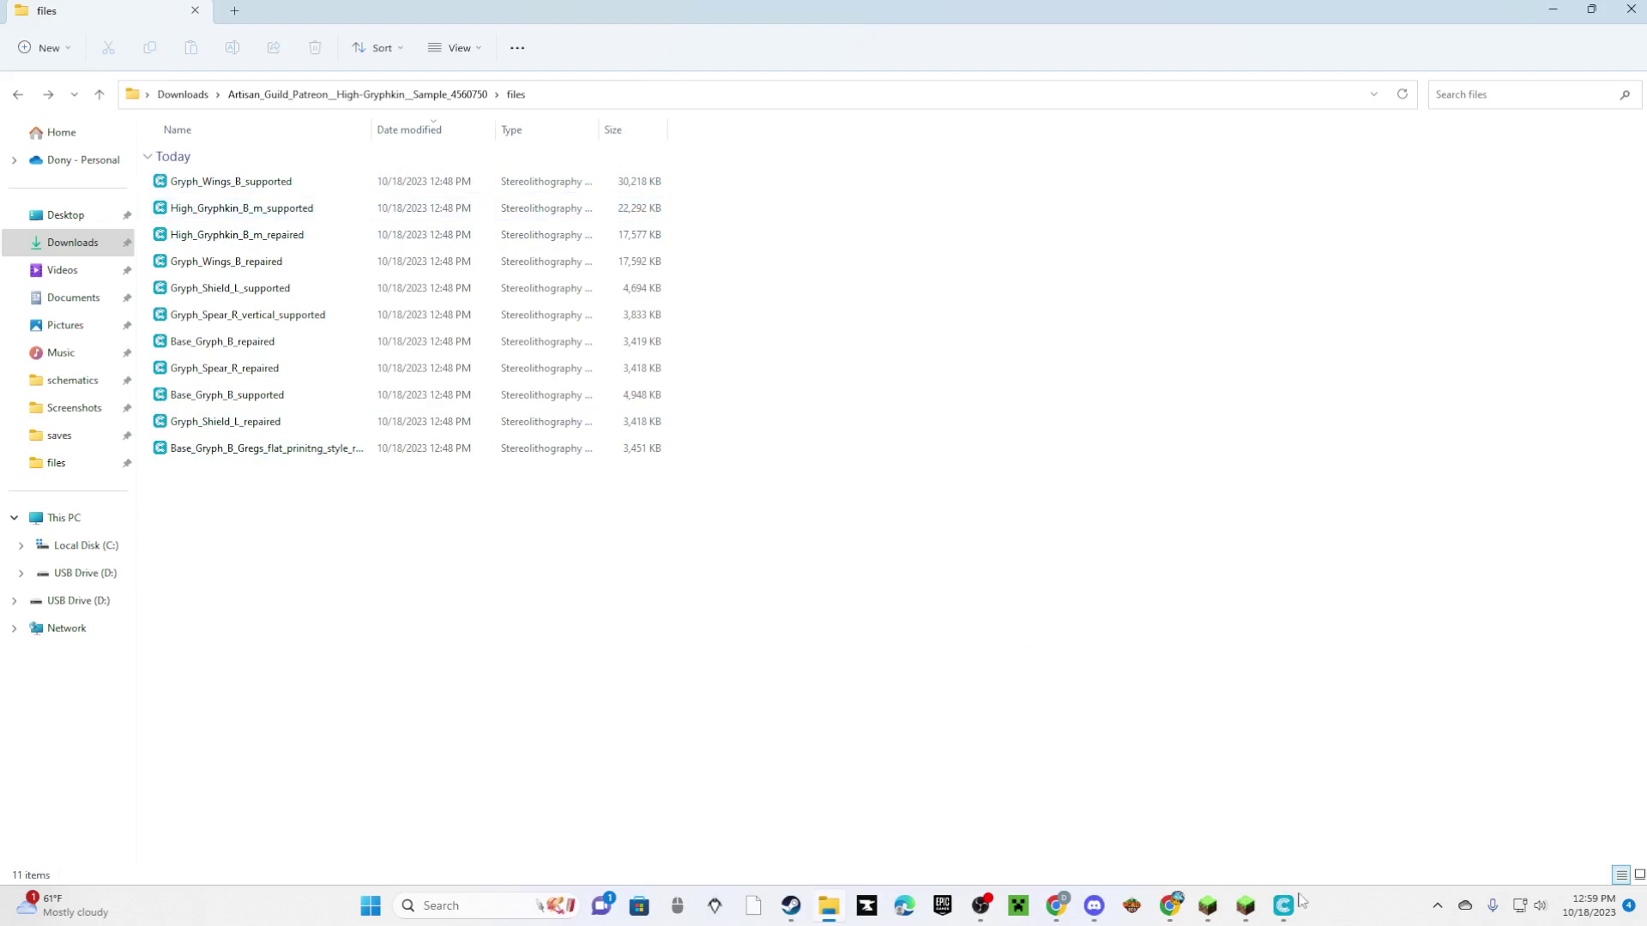
{"action": "mouse_move", "coordinate": [1291, 902]}
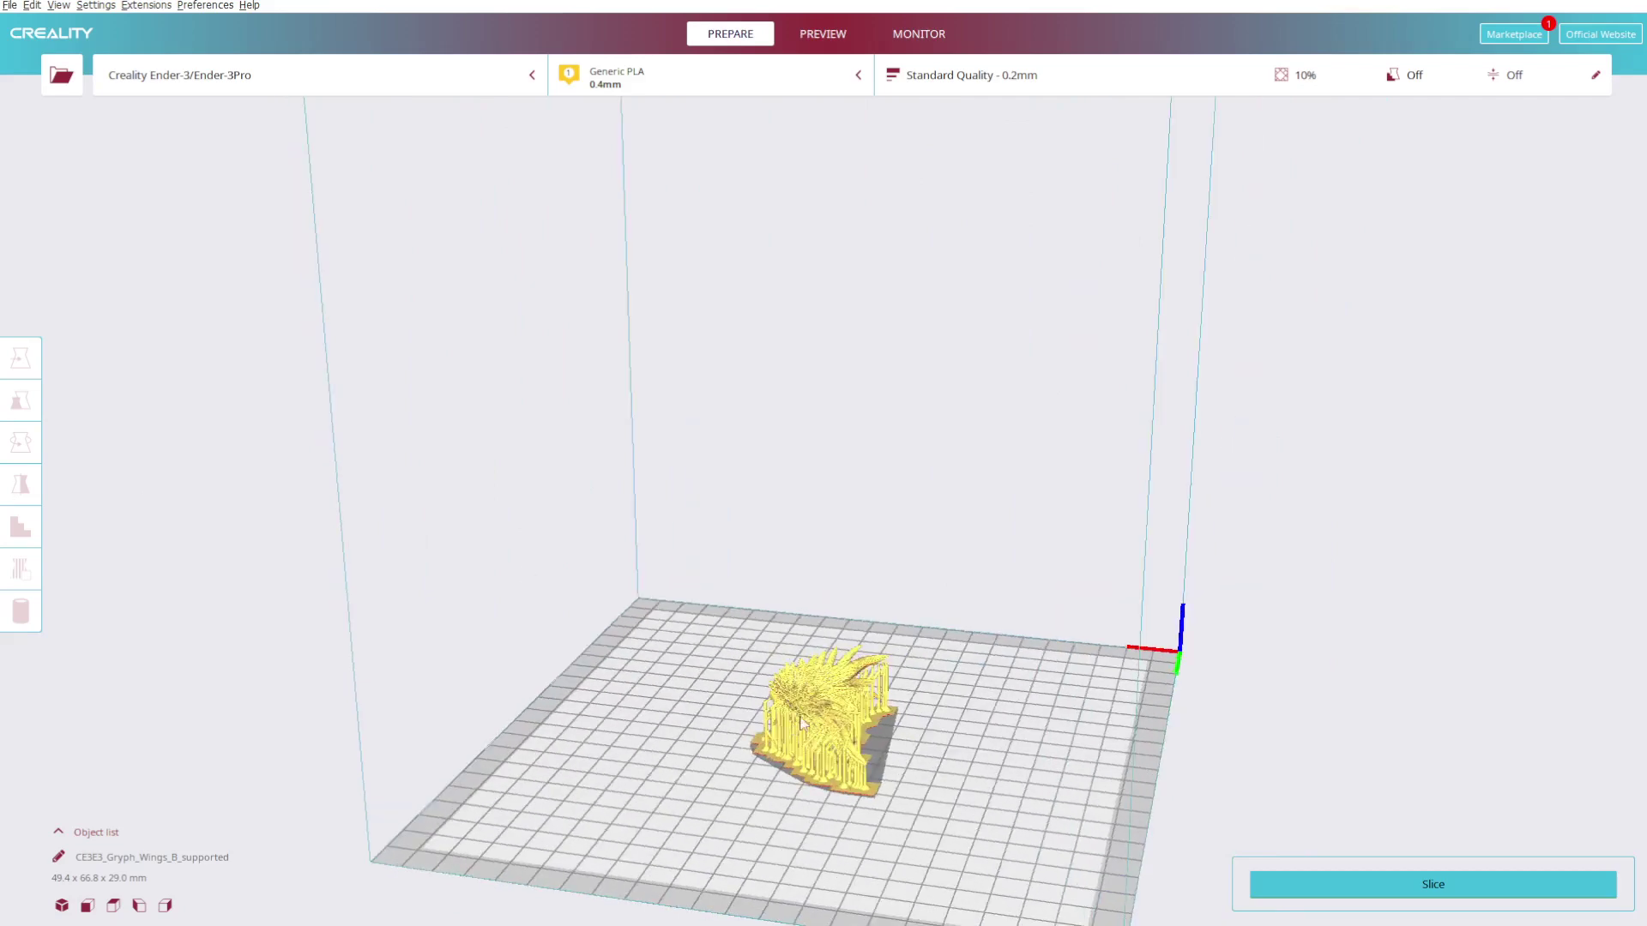
Delete the wings model, then import the STL range from Downloads > Artisan_Guild > files
{"action": "left_click", "coordinate": [811, 725]}
{"action": "key", "text": "Delete"}
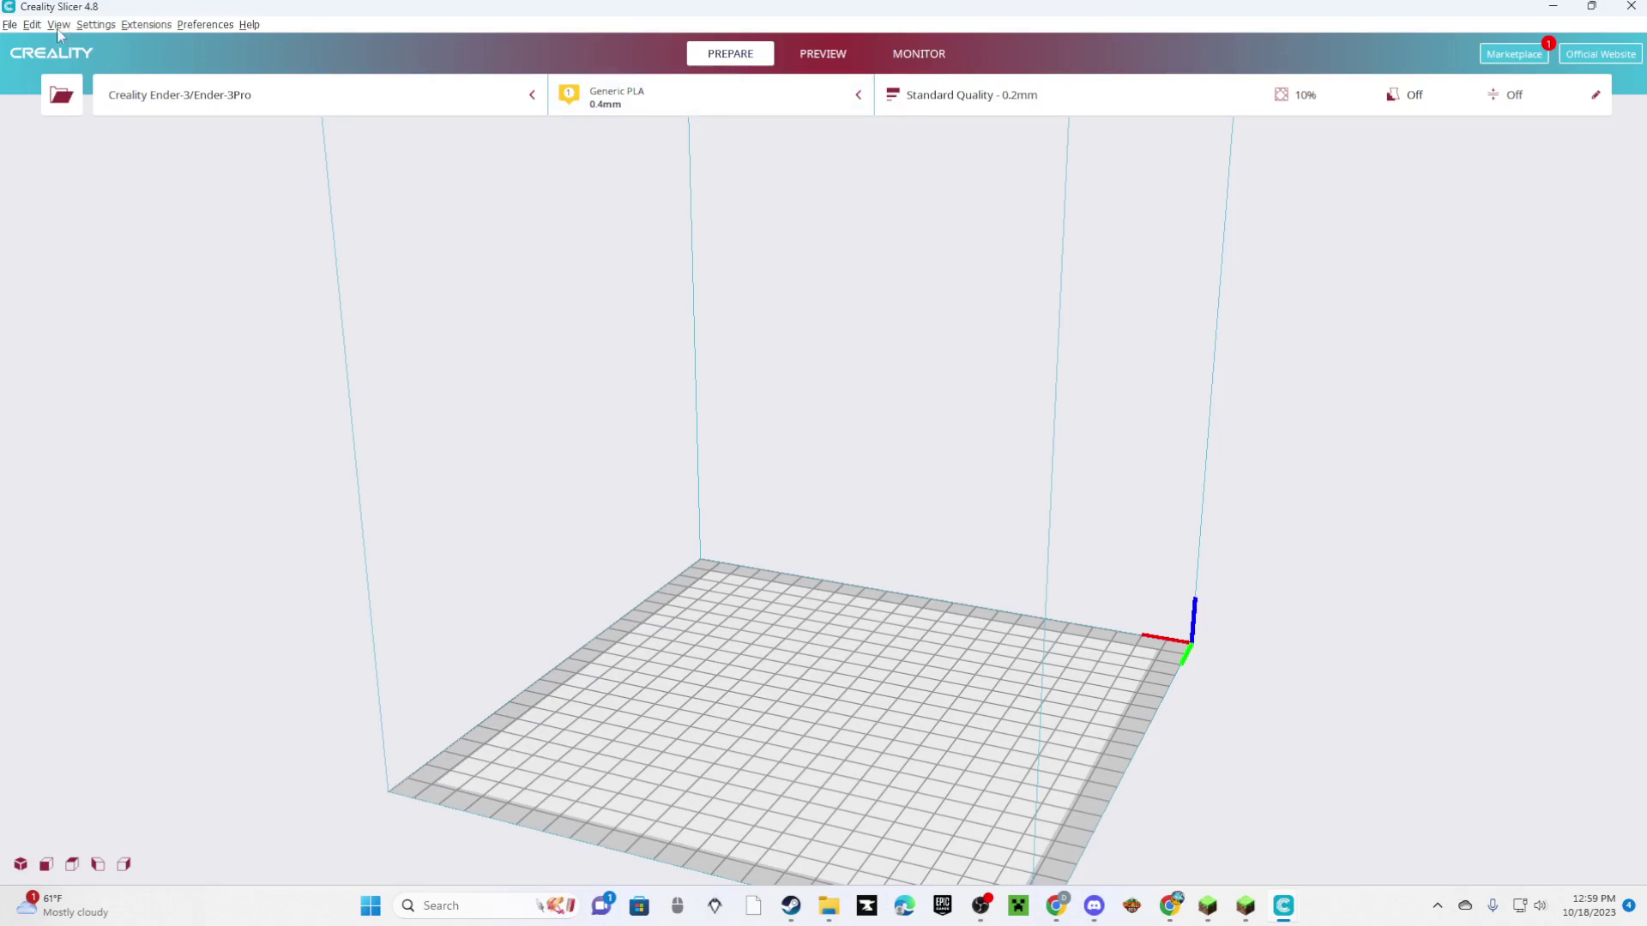
{"action": "left_click", "coordinate": [12, 25]}
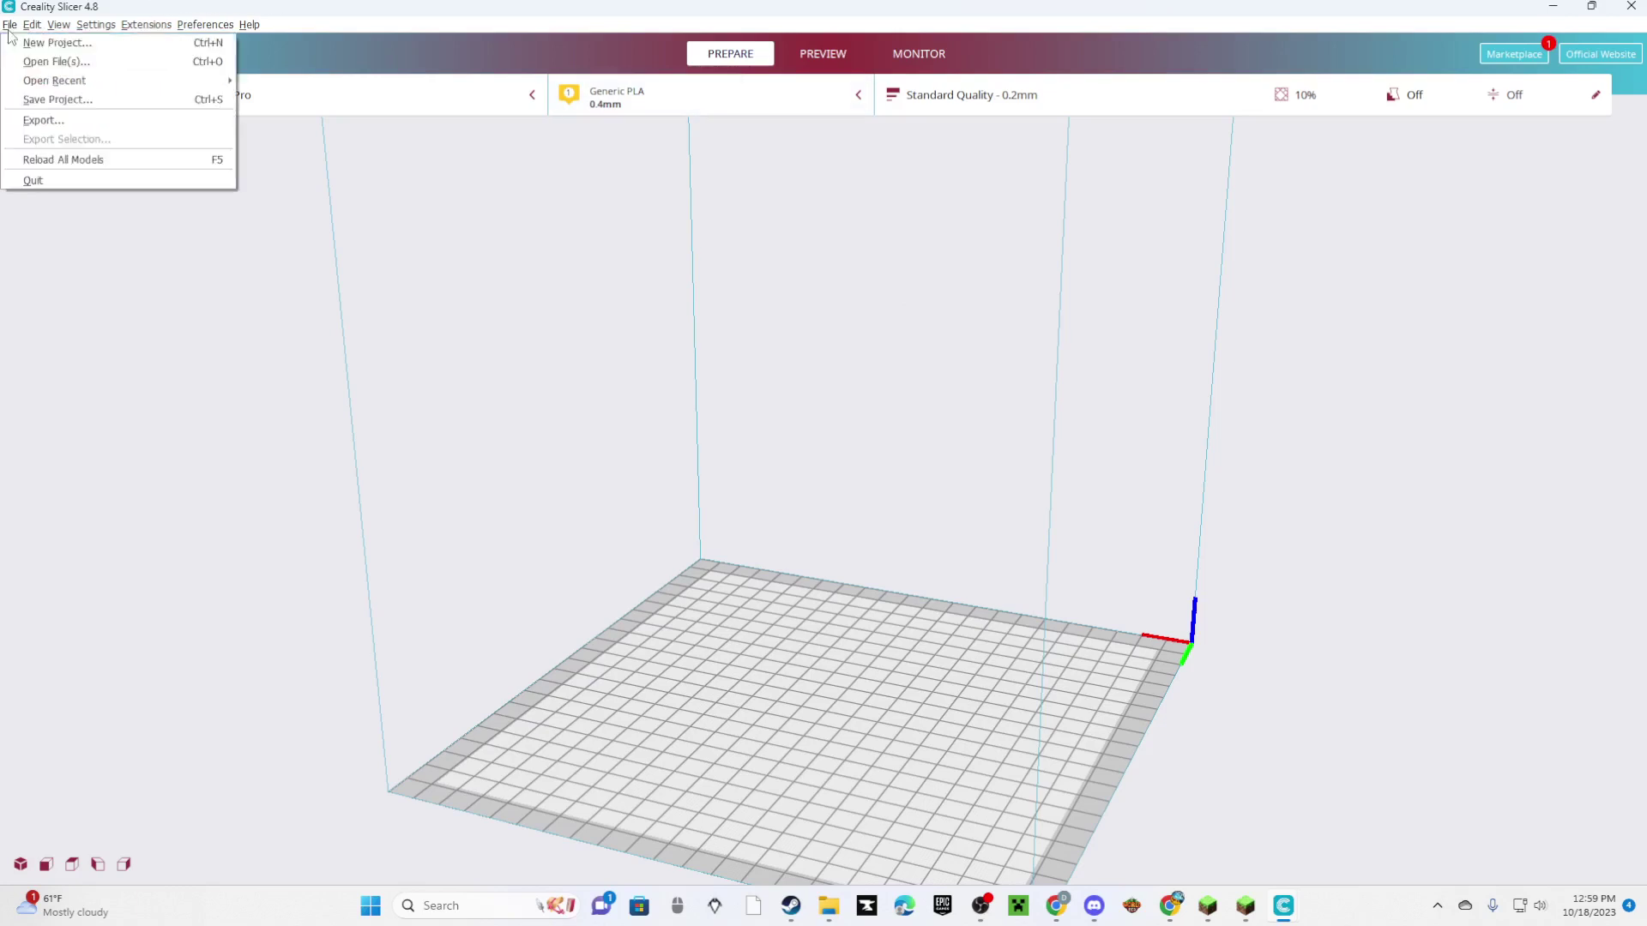
{"action": "left_click", "coordinate": [33, 67]}
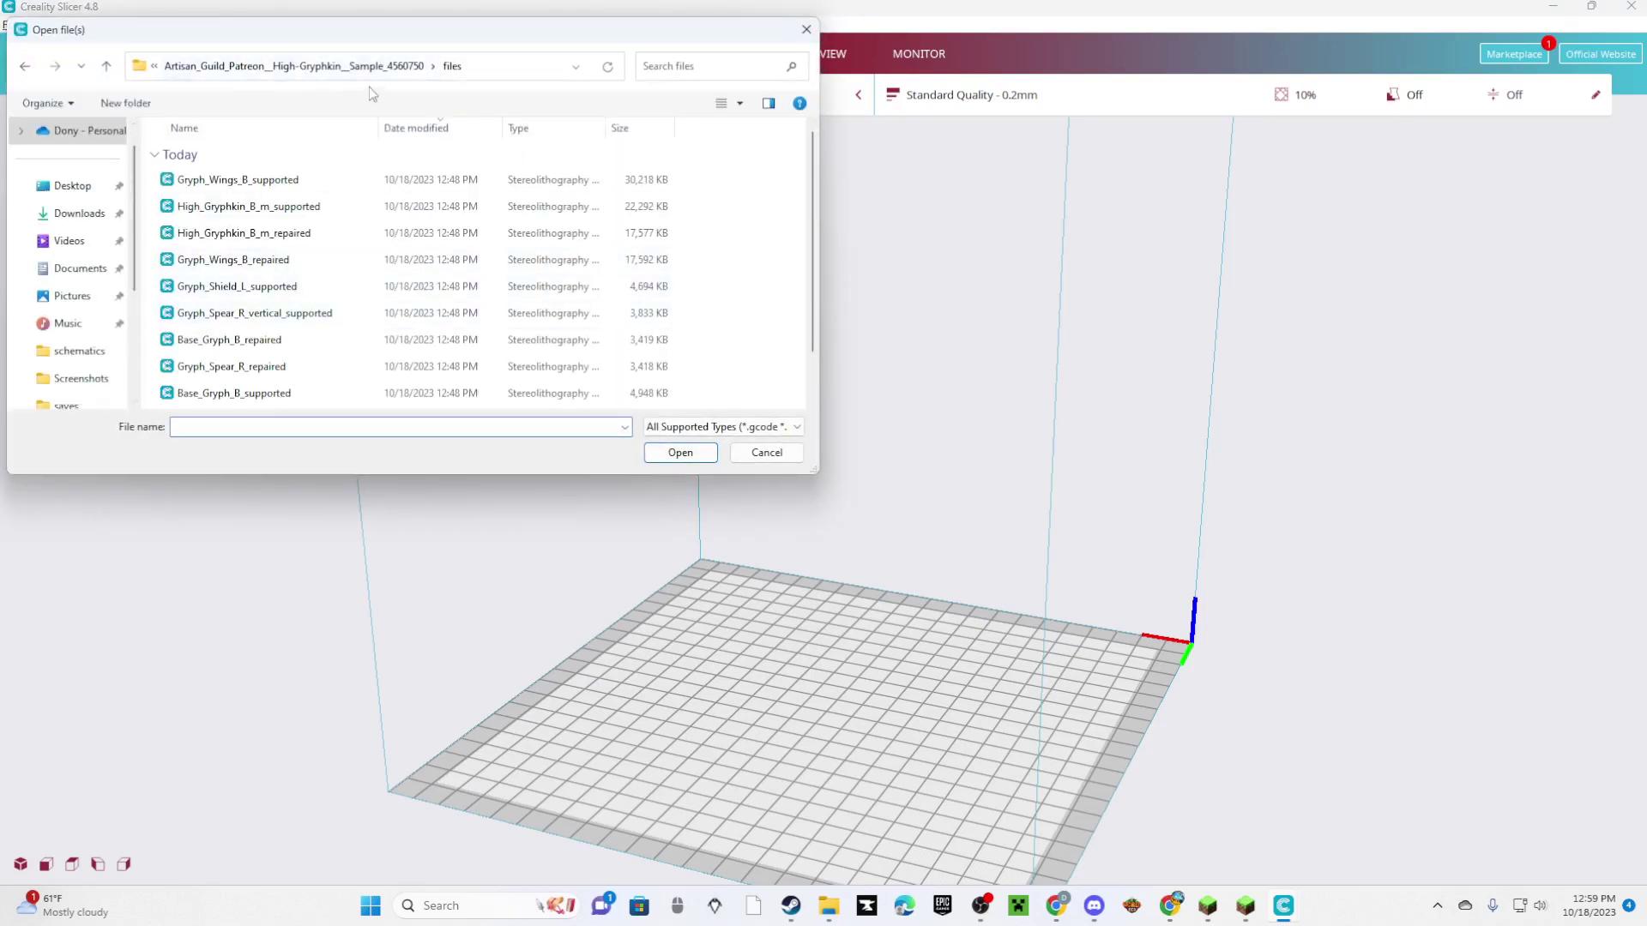
{"action": "left_click", "coordinate": [60, 214]}
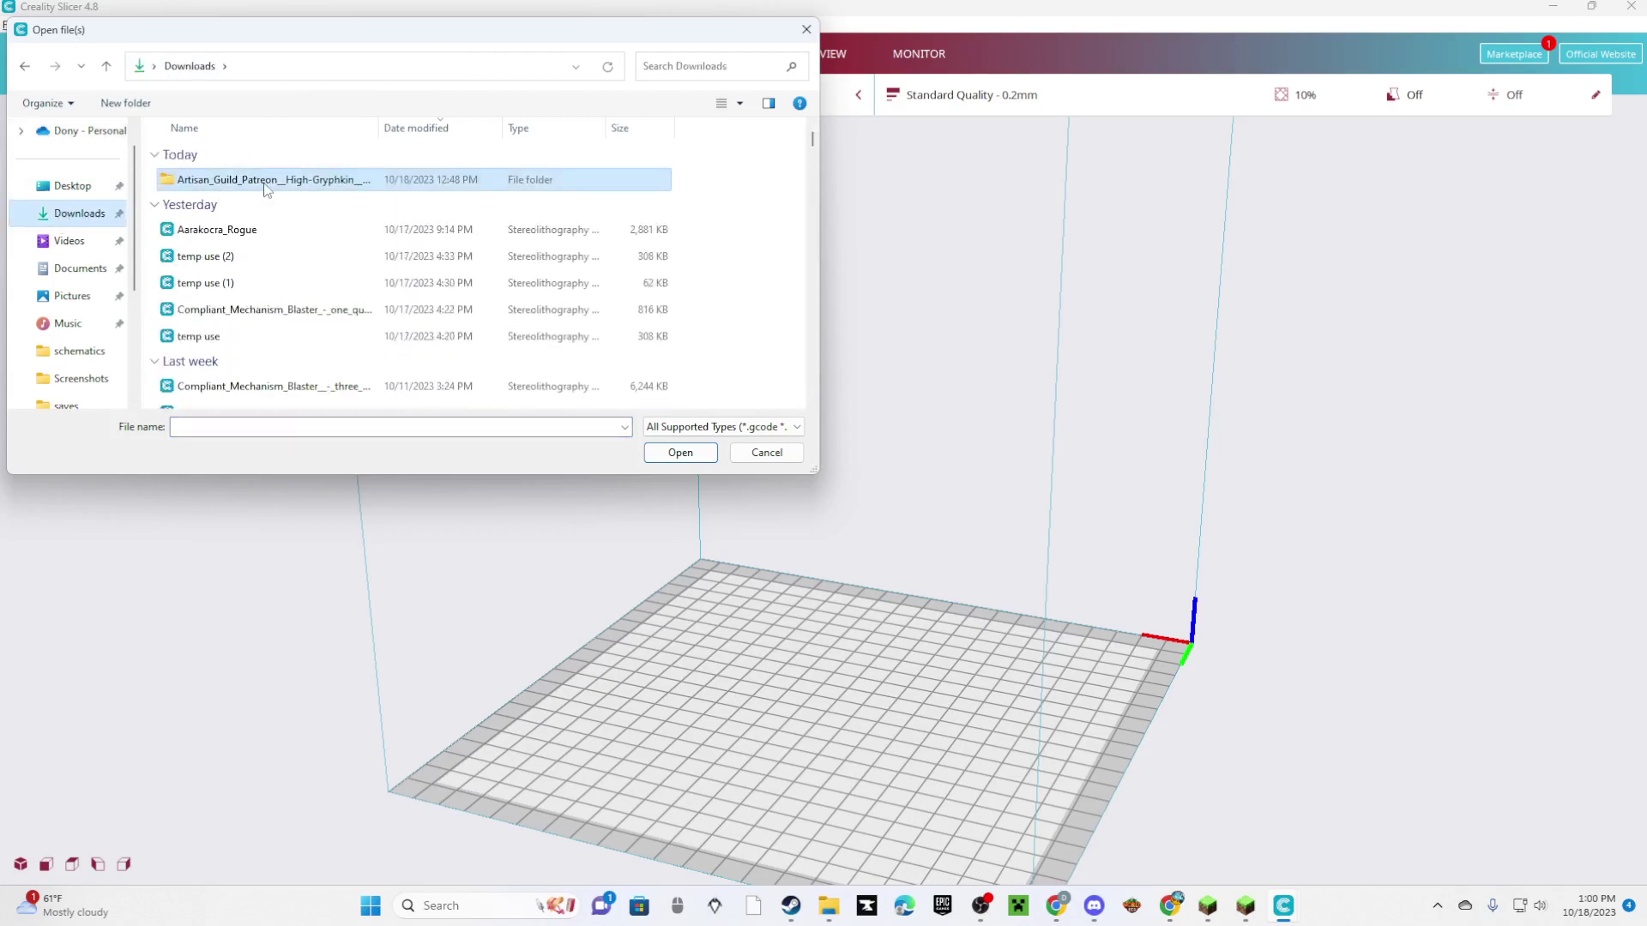
{"action": "double_click", "coordinate": [266, 184]}
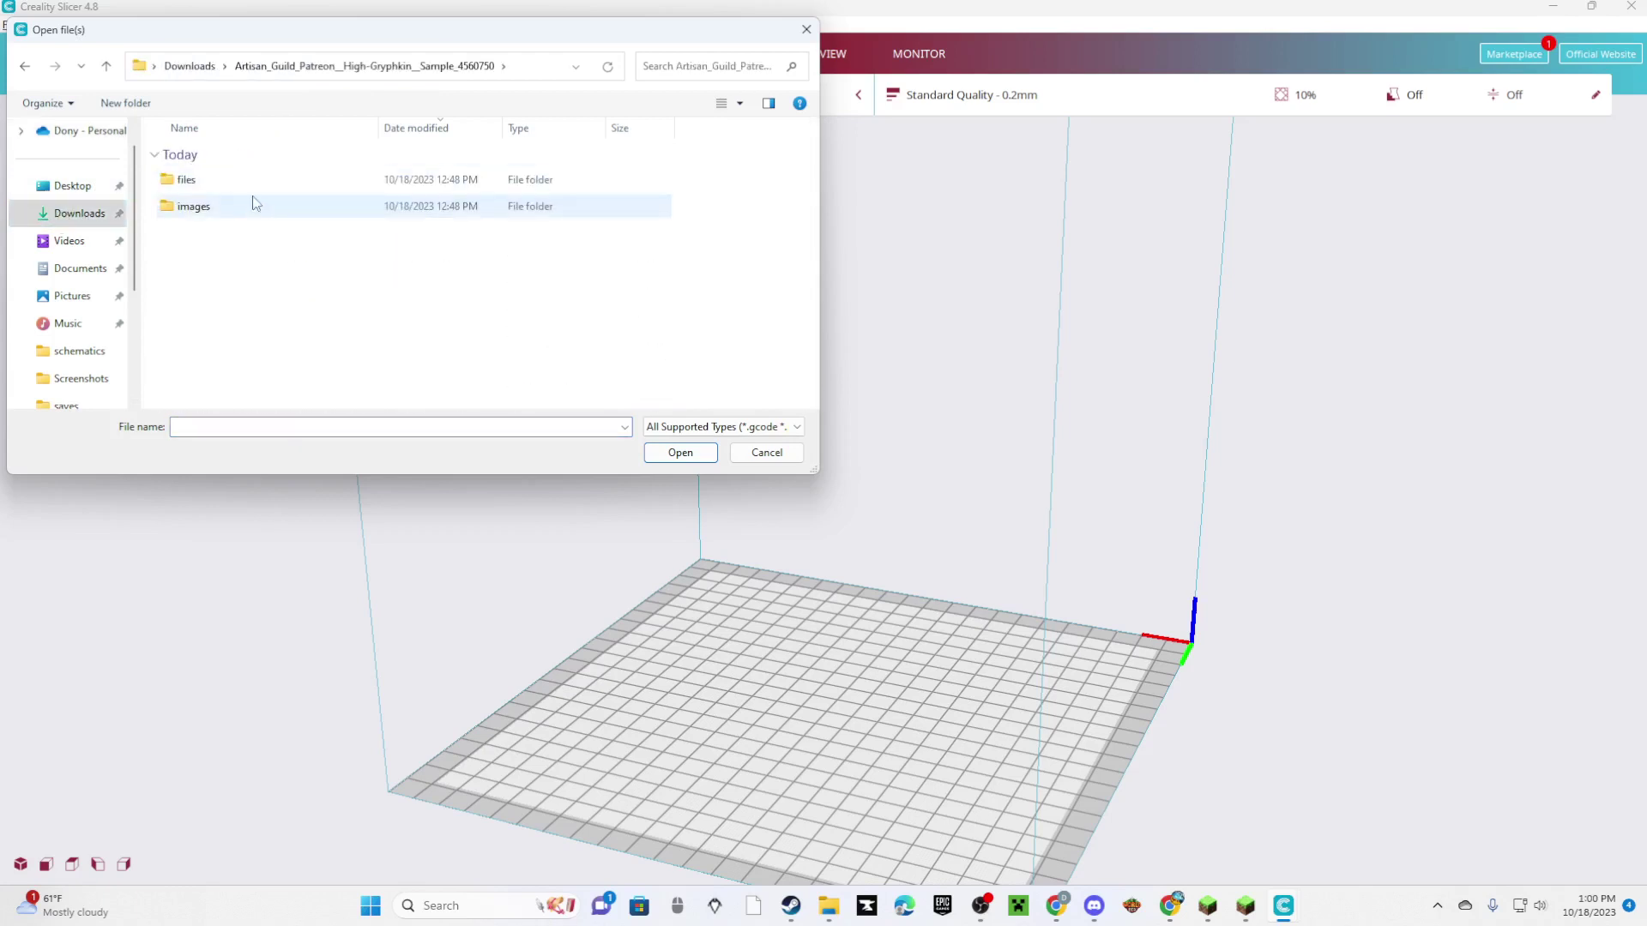
{"action": "double_click", "coordinate": [254, 182]}
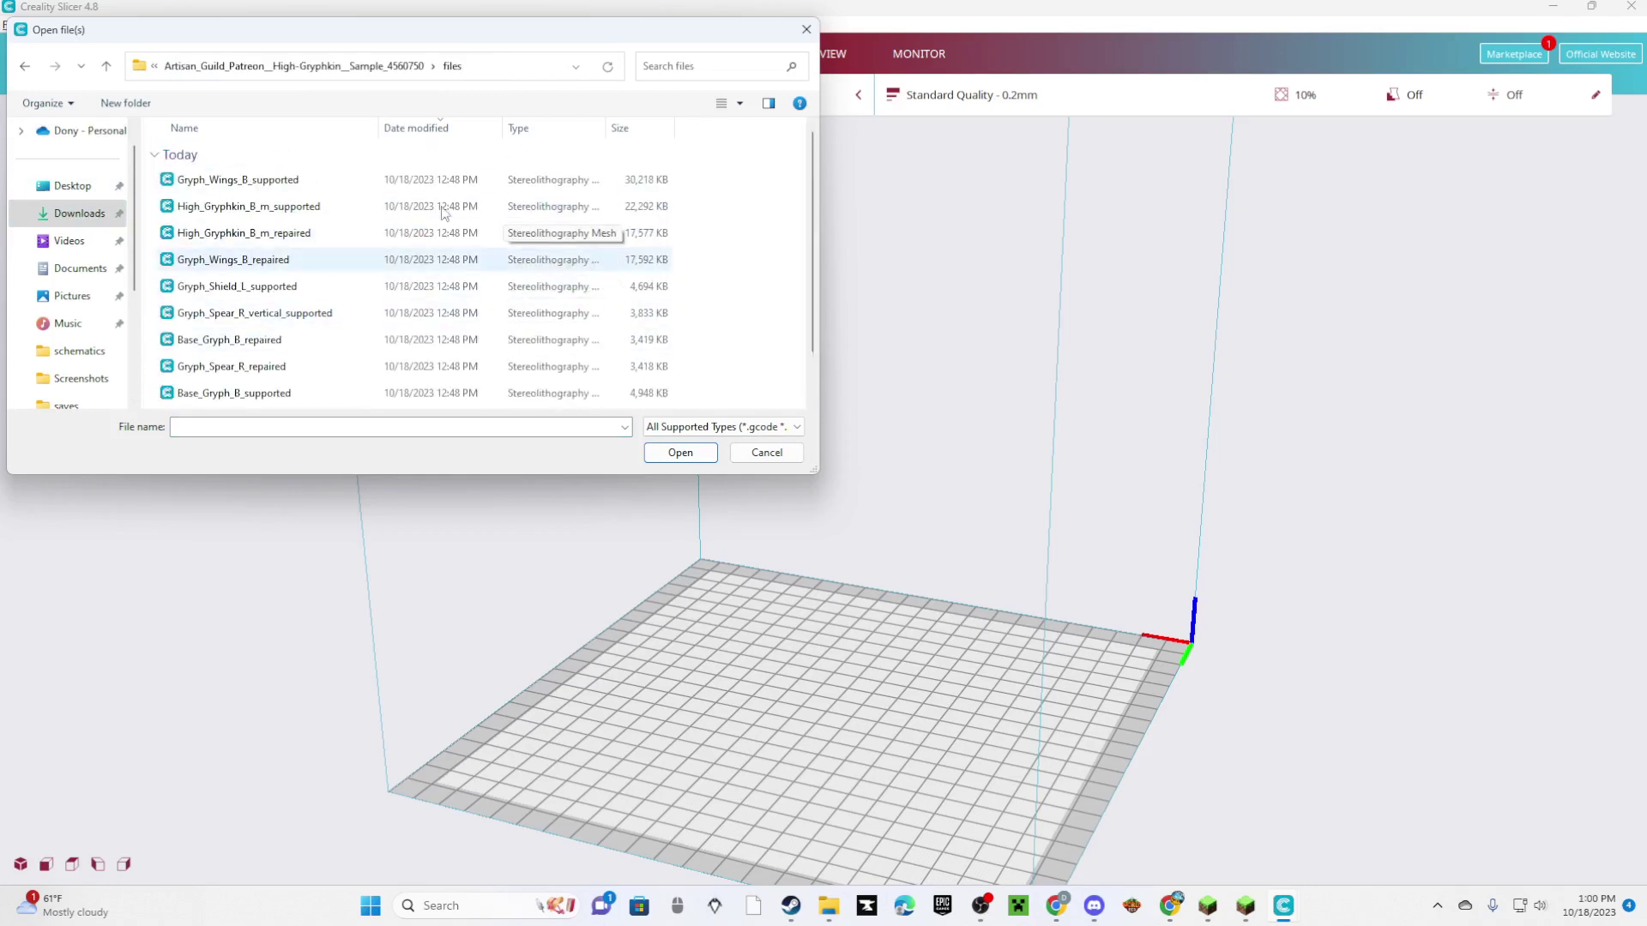
{"action": "left_click", "coordinate": [346, 182]}
{"action": "scroll", "coordinate": [372, 336], "scroll_direction": "down", "scroll_amount": 1}
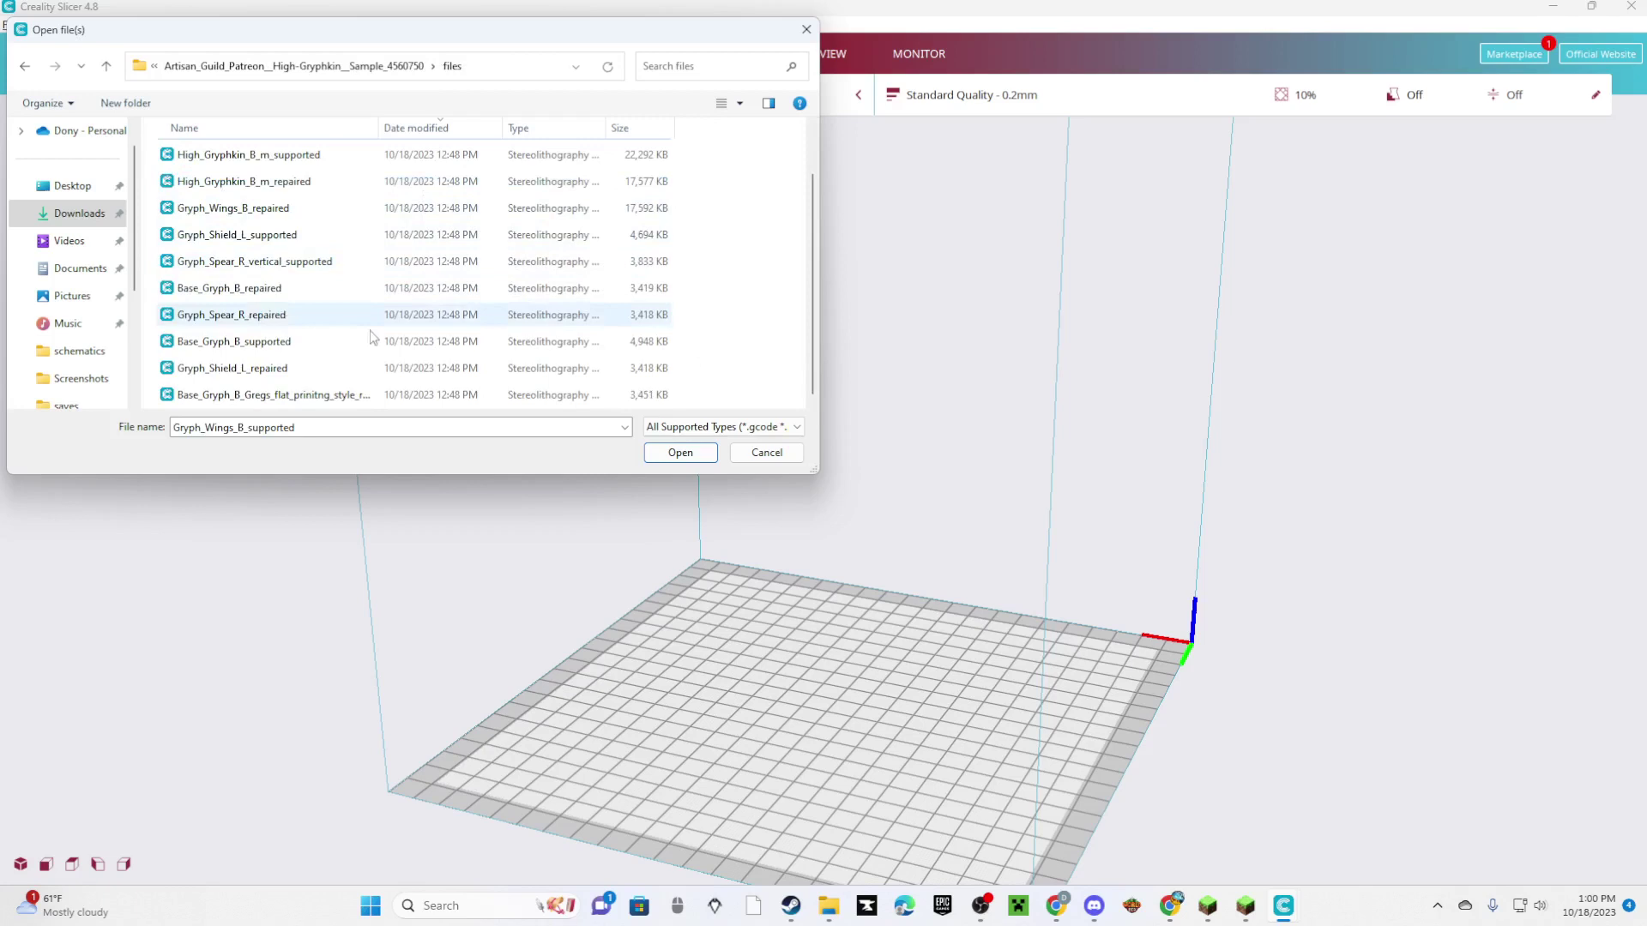
{"action": "left_click", "coordinate": [372, 394], "text": "shift"}
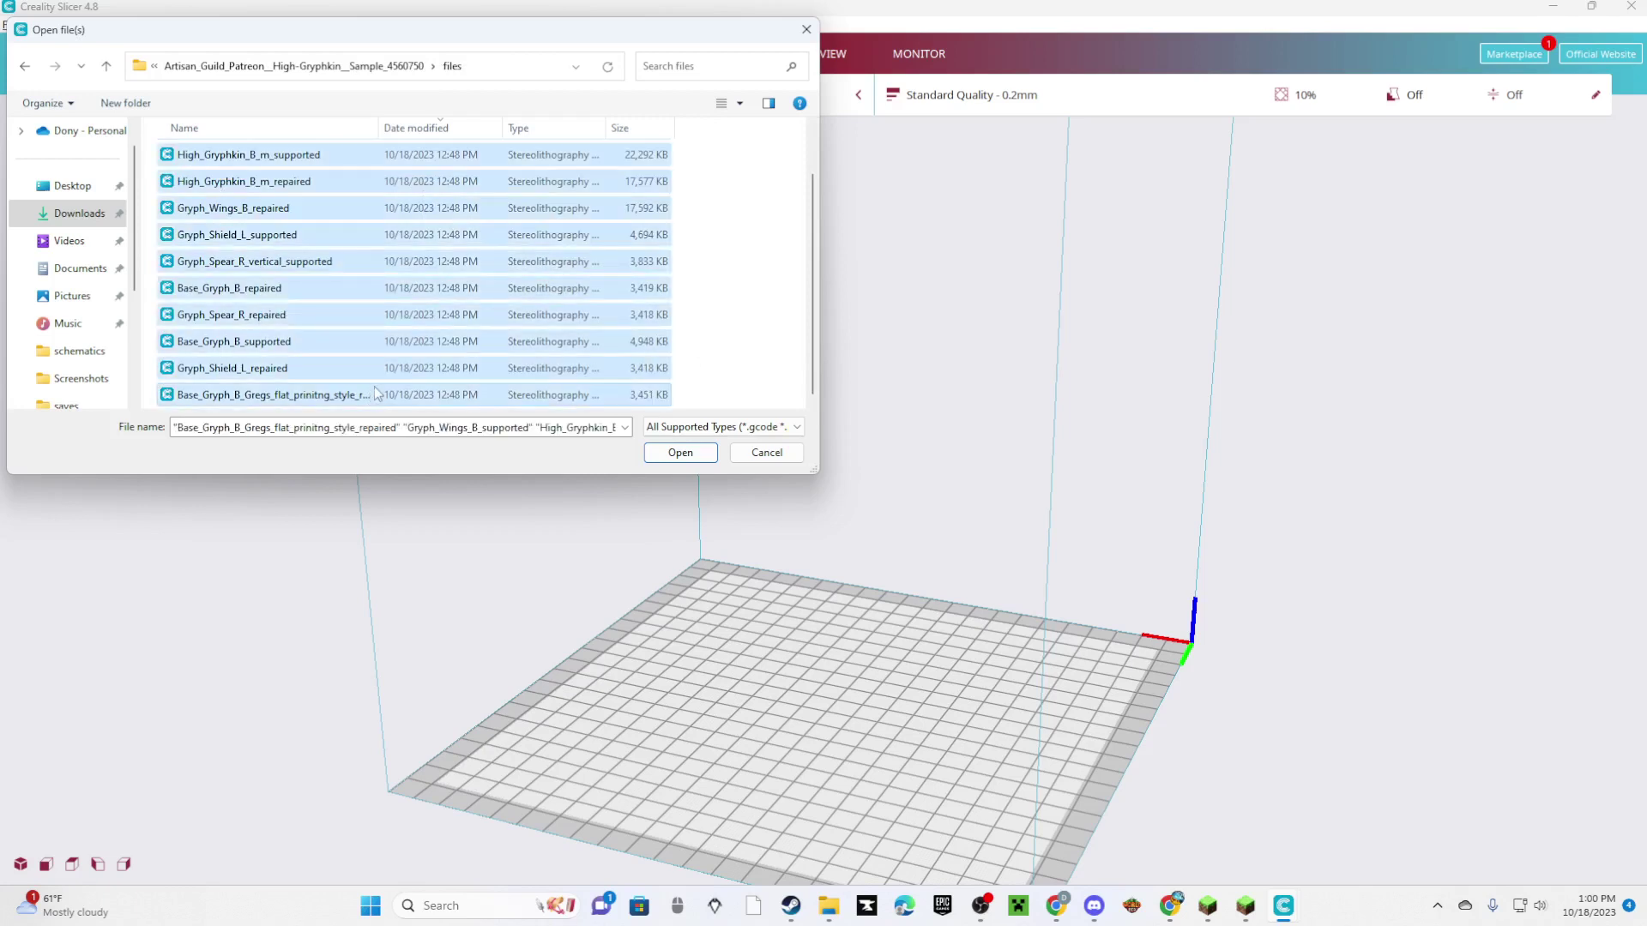
{"action": "left_click", "coordinate": [678, 453]}
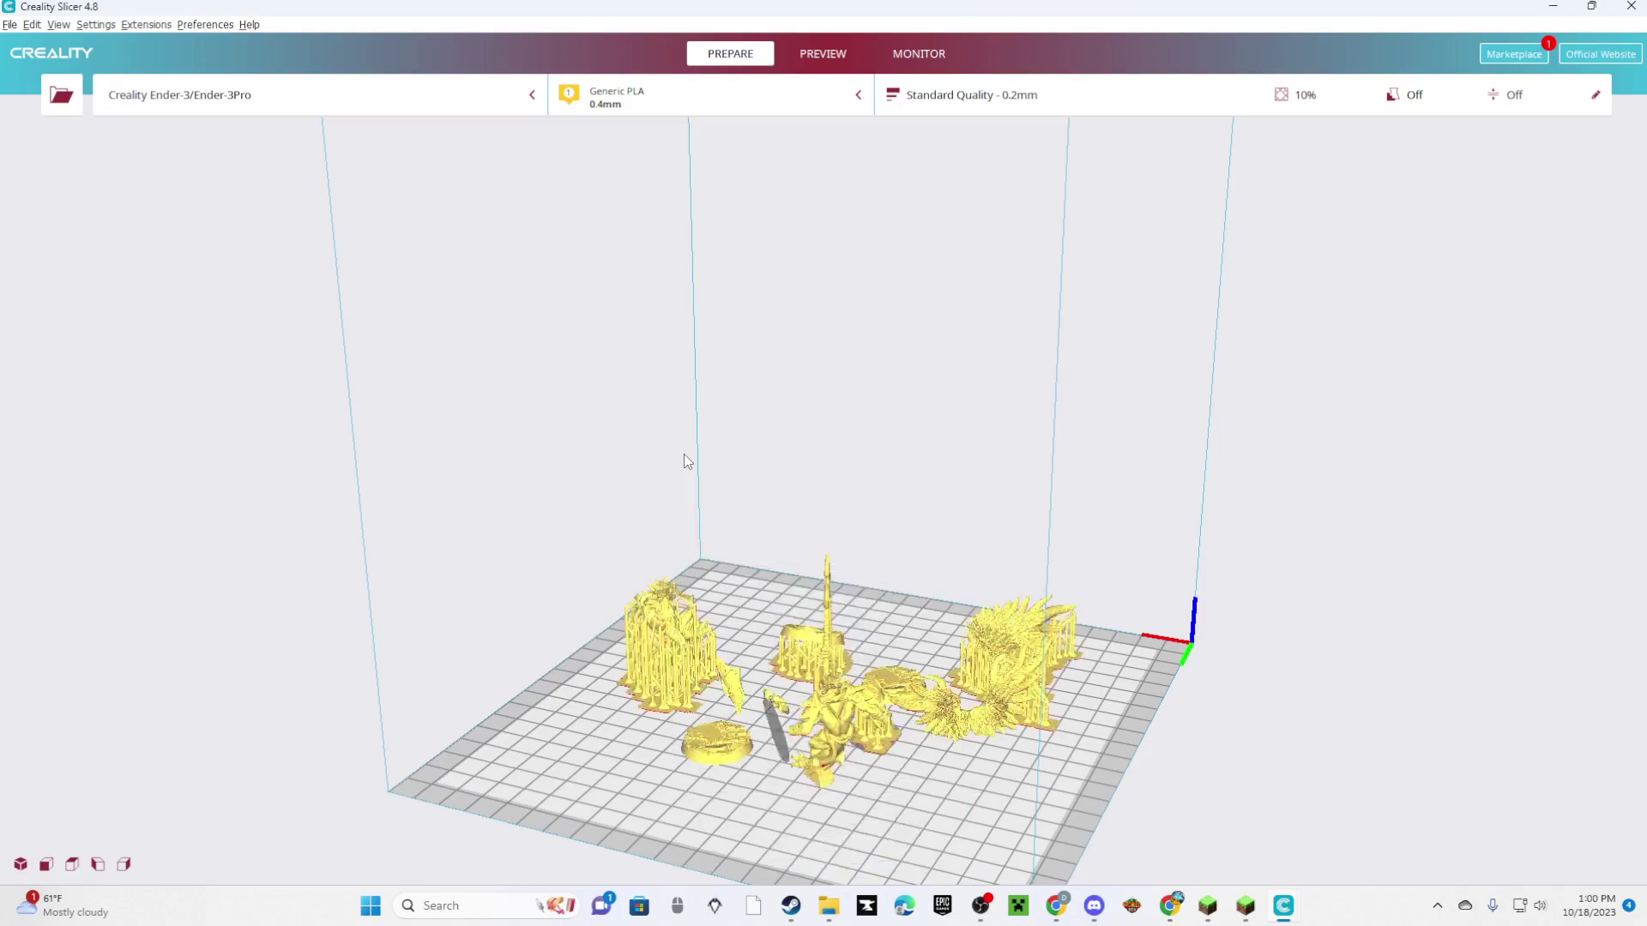
Delete the duplicate round base from the Gryphkin parts on the plate
{"action": "scroll", "coordinate": [629, 521], "scroll_direction": "down", "scroll_amount": 2}
{"action": "right_click_drag", "start_coordinate": [490, 542], "coordinate": [892, 629]}
{"action": "left_click", "coordinate": [881, 723]}
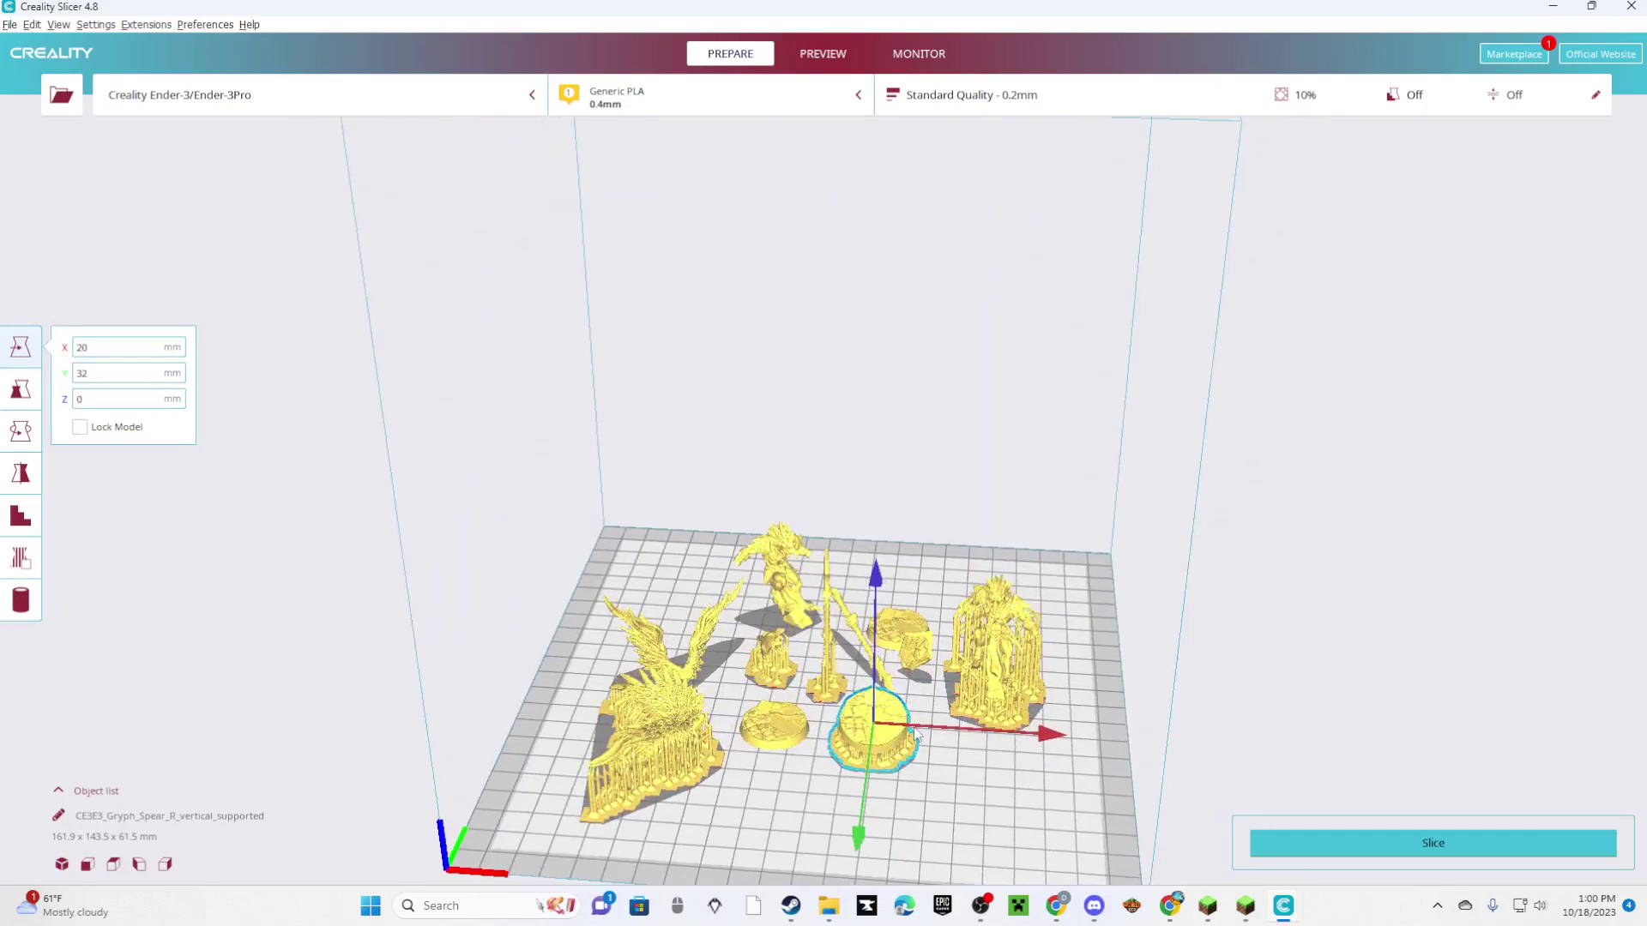
{"action": "left_click", "coordinate": [891, 628]}
{"action": "left_click", "coordinate": [884, 639]}
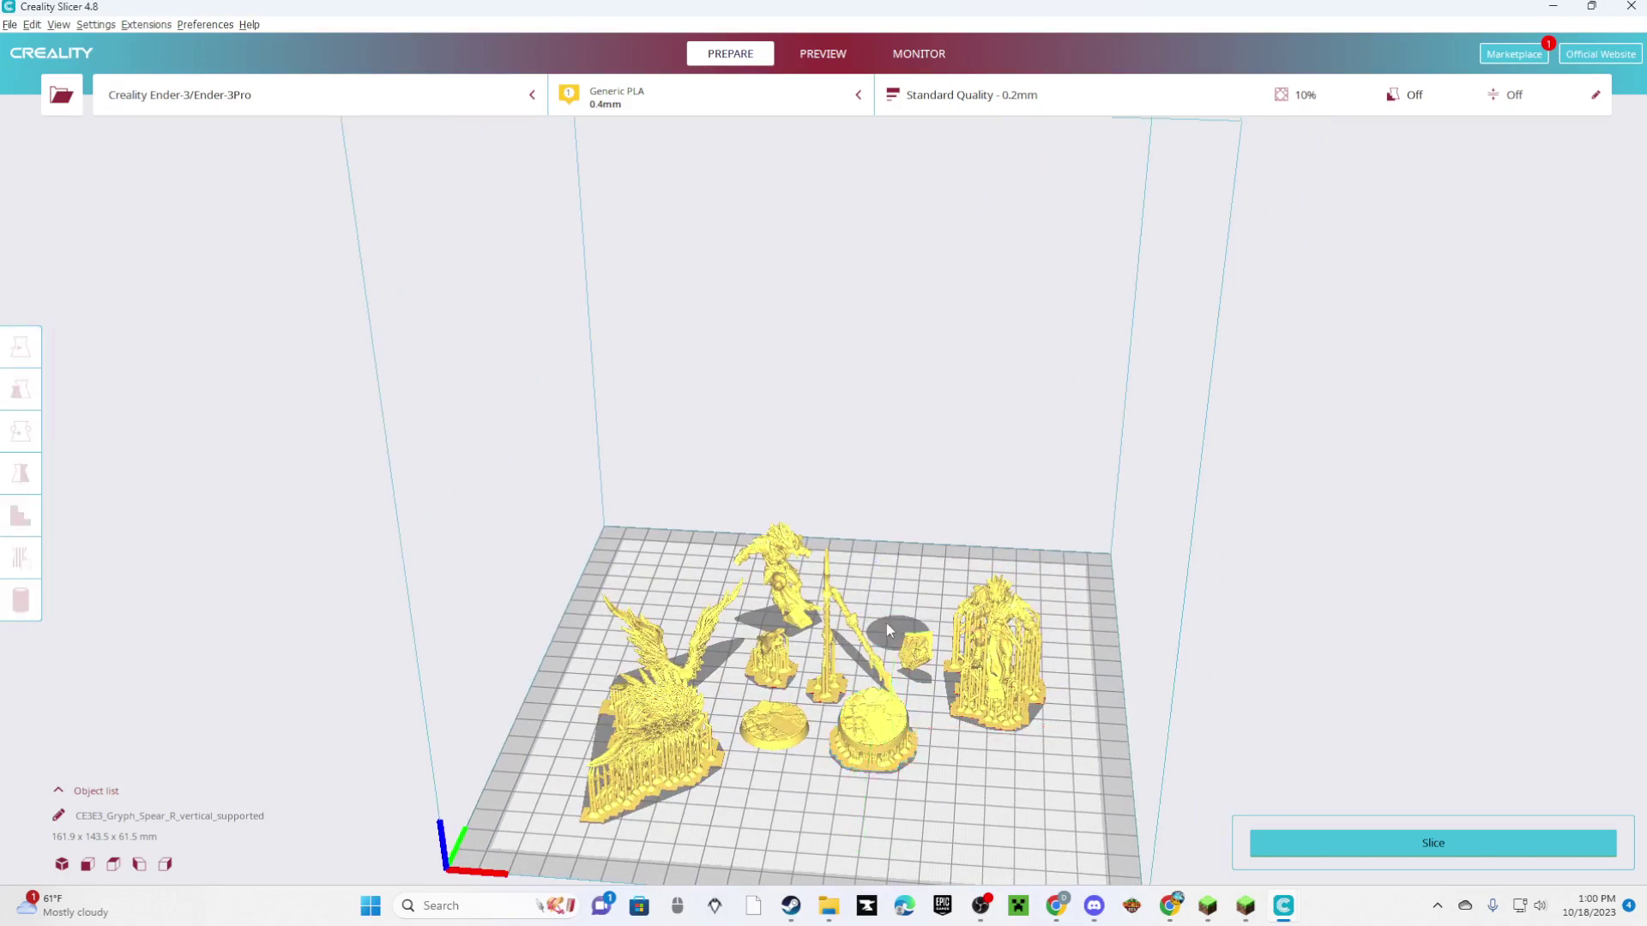
{"action": "left_click", "coordinate": [873, 729]}
{"action": "key", "text": "Delete"}
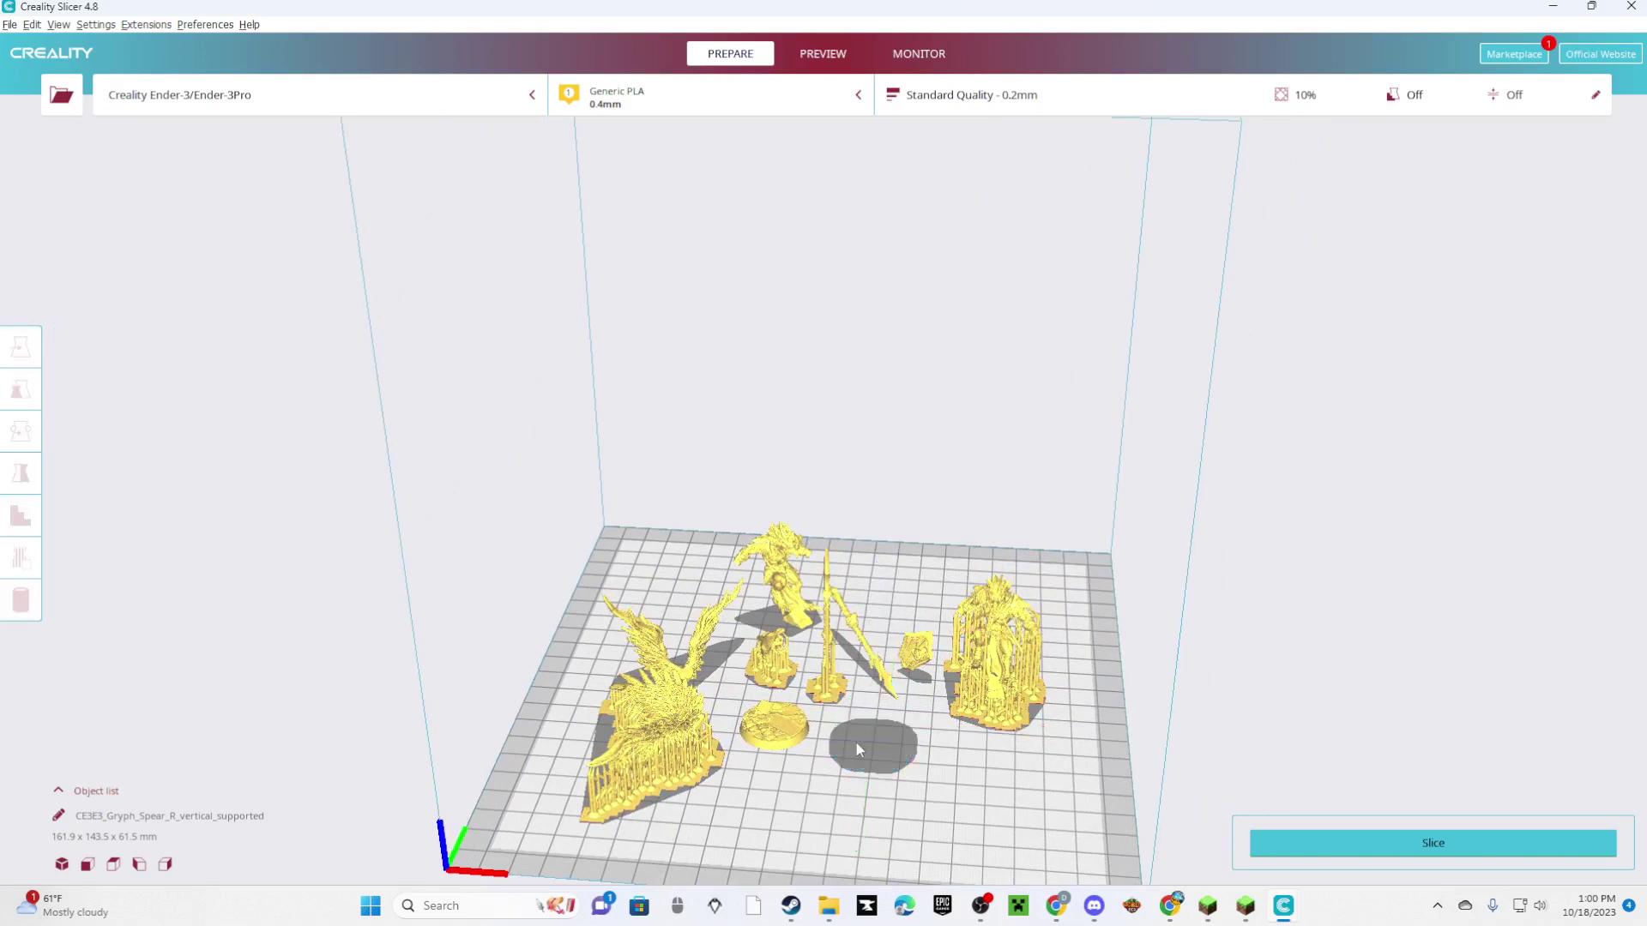
{"action": "right_click_drag", "start_coordinate": [858, 733], "coordinate": [793, 799]}
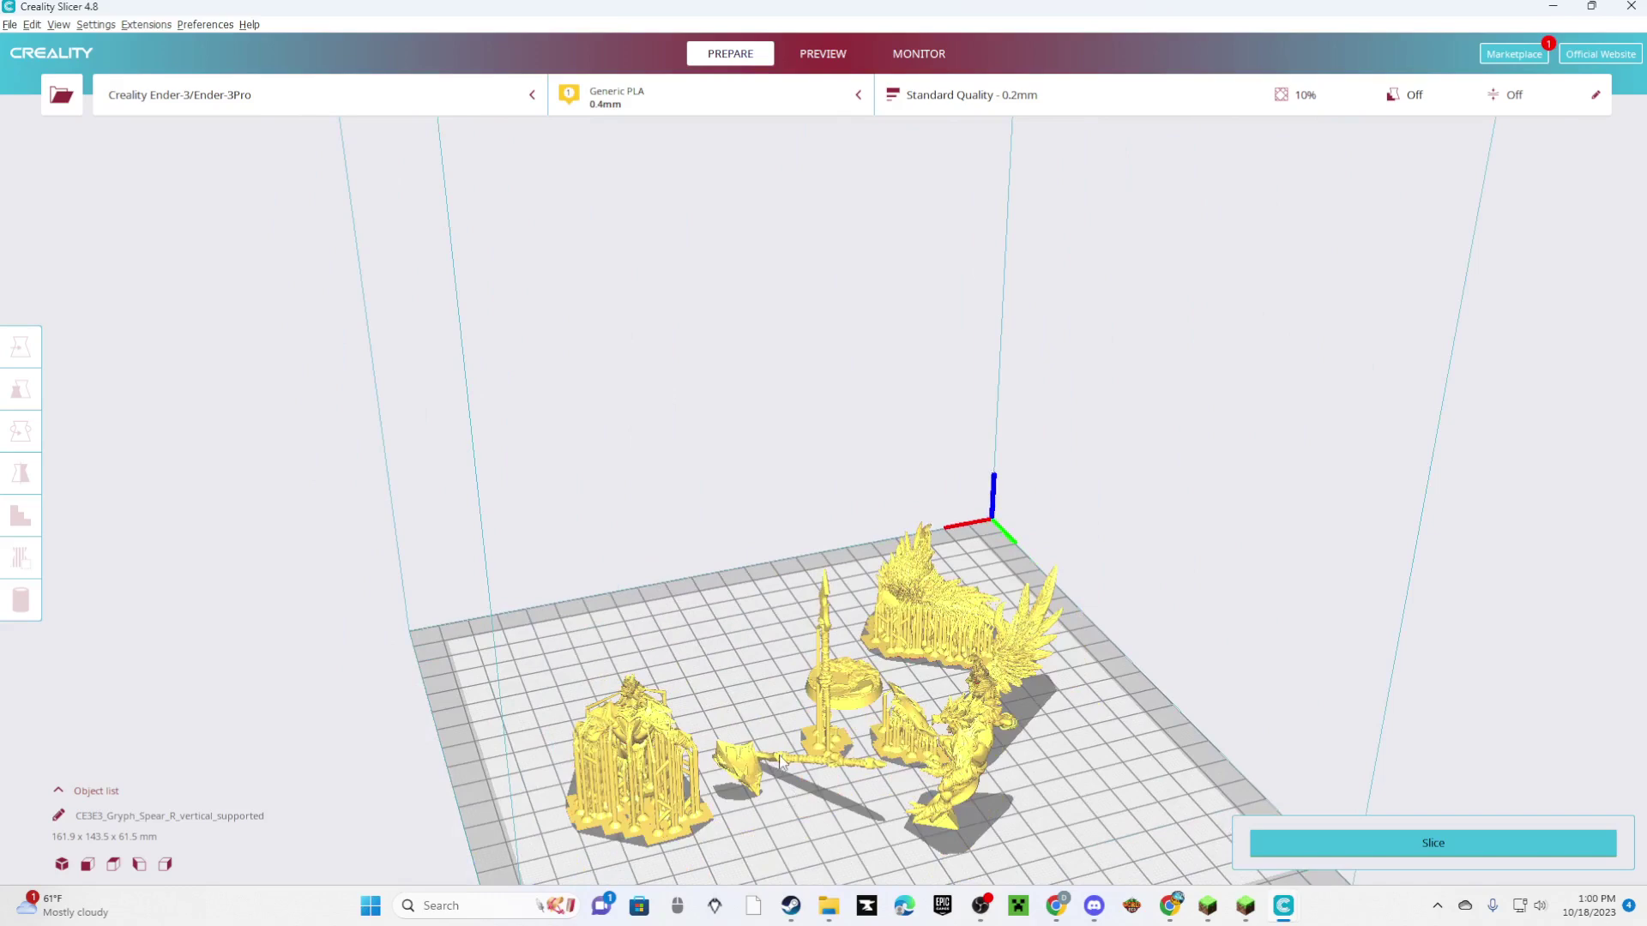
Delete the extra wings model and the extra winged figure from the plate
{"action": "left_click", "coordinate": [780, 760]}
{"action": "left_click", "coordinate": [770, 757]}
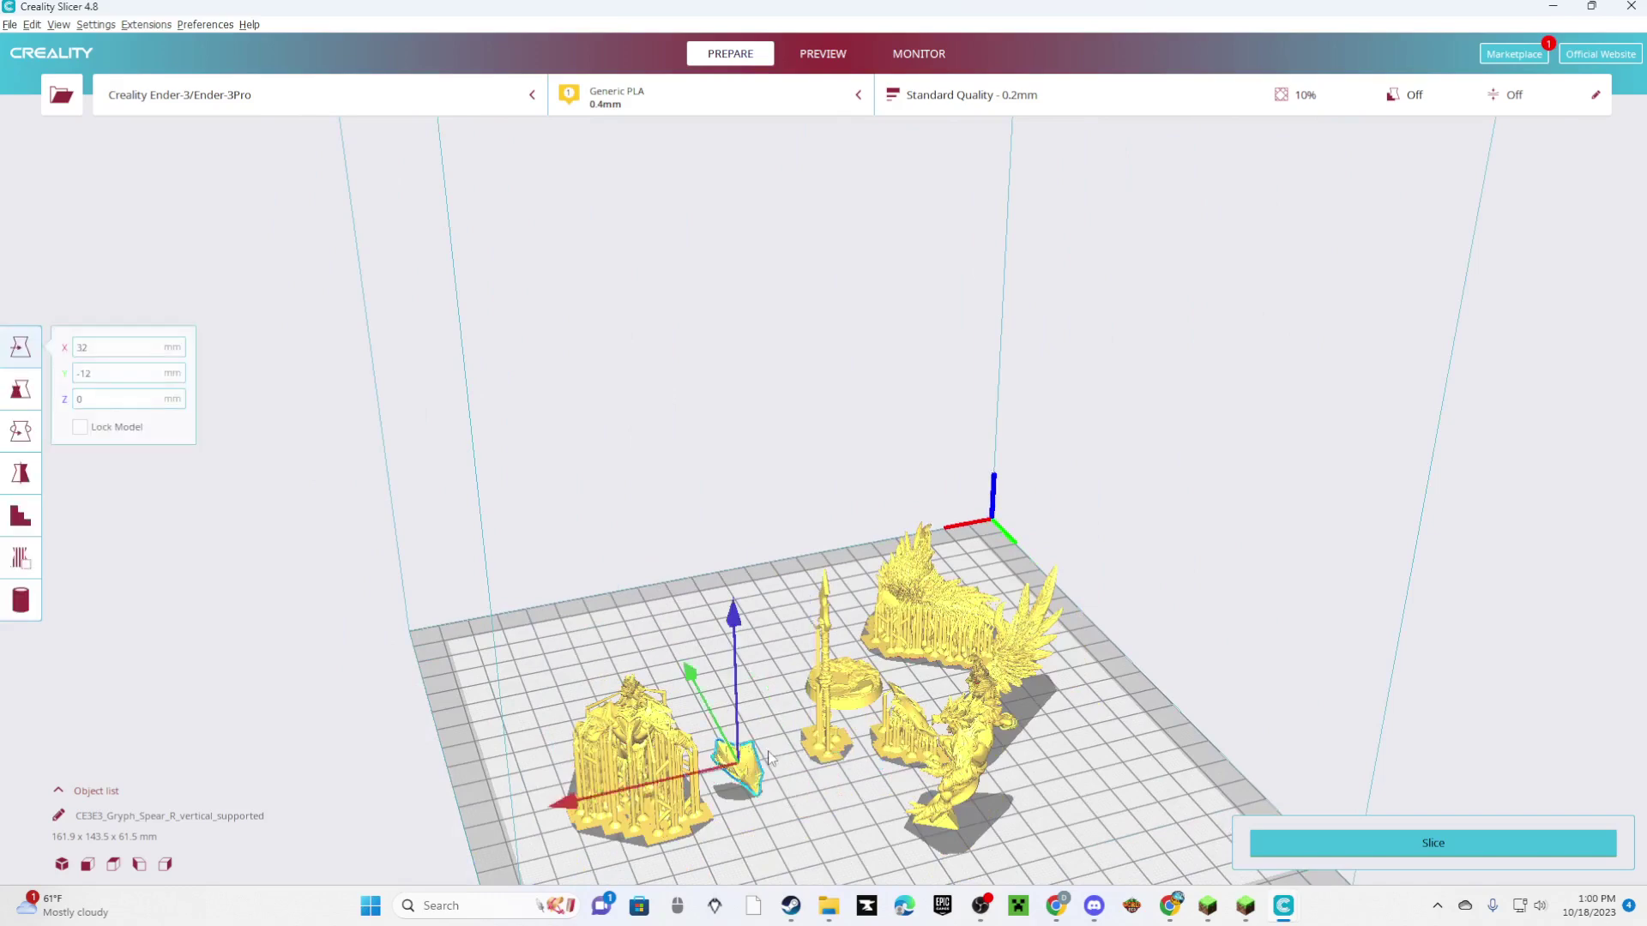
{"action": "left_click", "coordinate": [877, 790]}
{"action": "right_click_drag", "start_coordinate": [876, 789], "coordinate": [943, 635]}
{"action": "left_click", "coordinate": [699, 567]}
{"action": "key", "text": "Delete"}
{"action": "right_click_drag", "start_coordinate": [901, 557], "coordinate": [701, 669]}
{"action": "left_click", "coordinate": [702, 669]}
{"action": "key", "text": "Delete"}
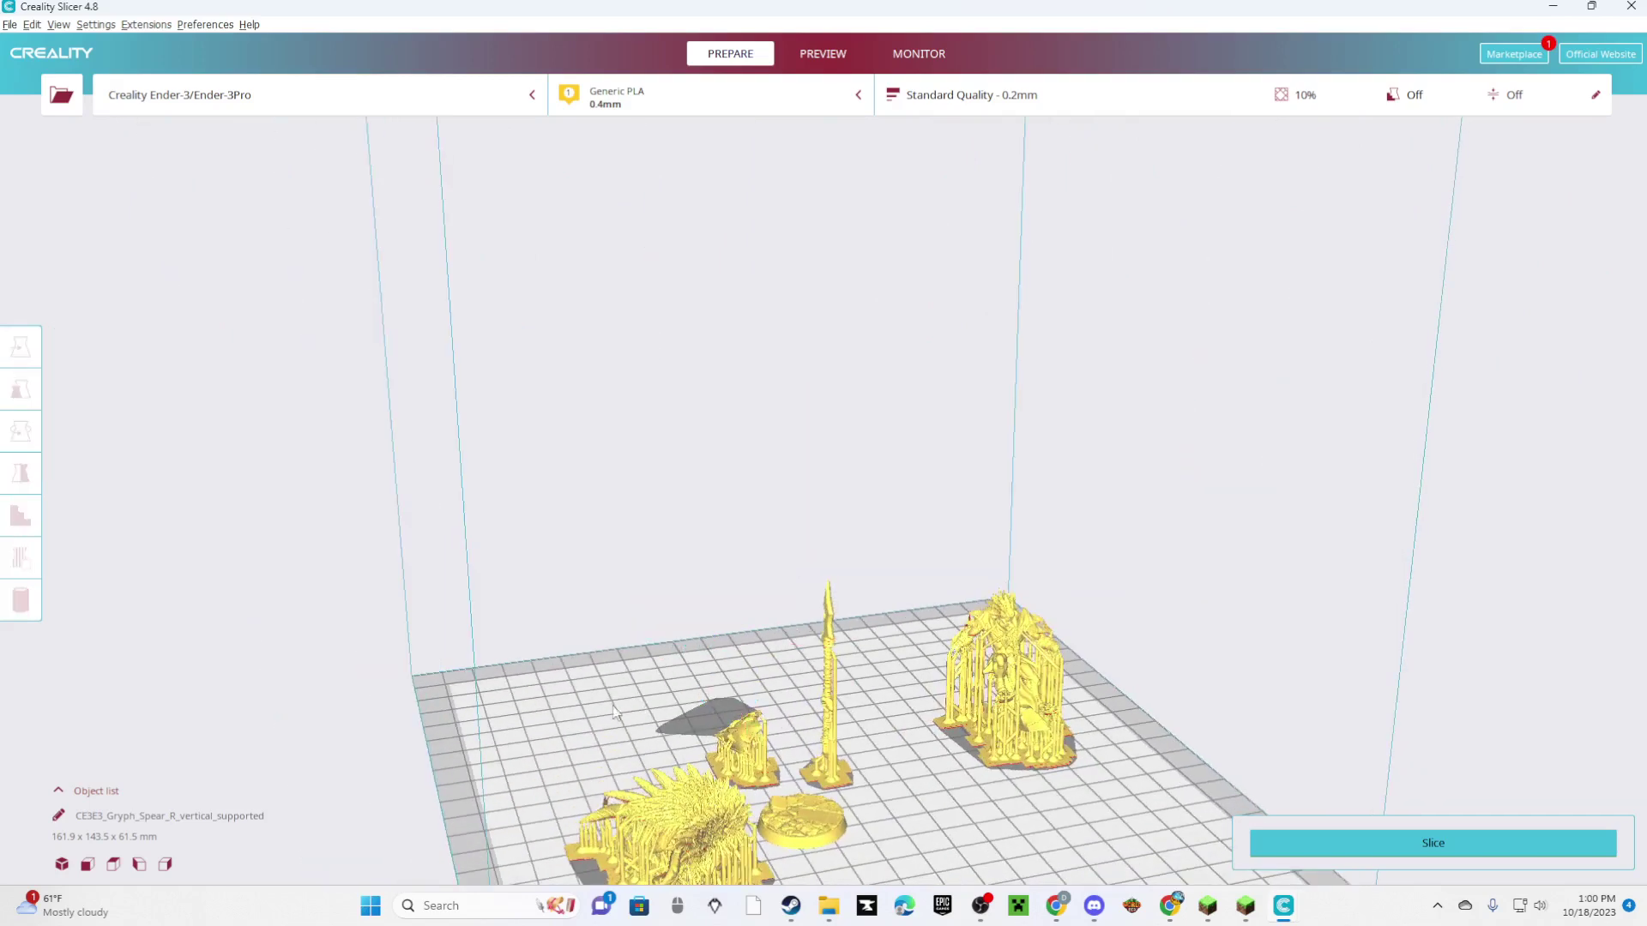
Drag the winged model, round base and small piece toward the front of the plate
{"action": "left_click", "coordinate": [62, 863]}
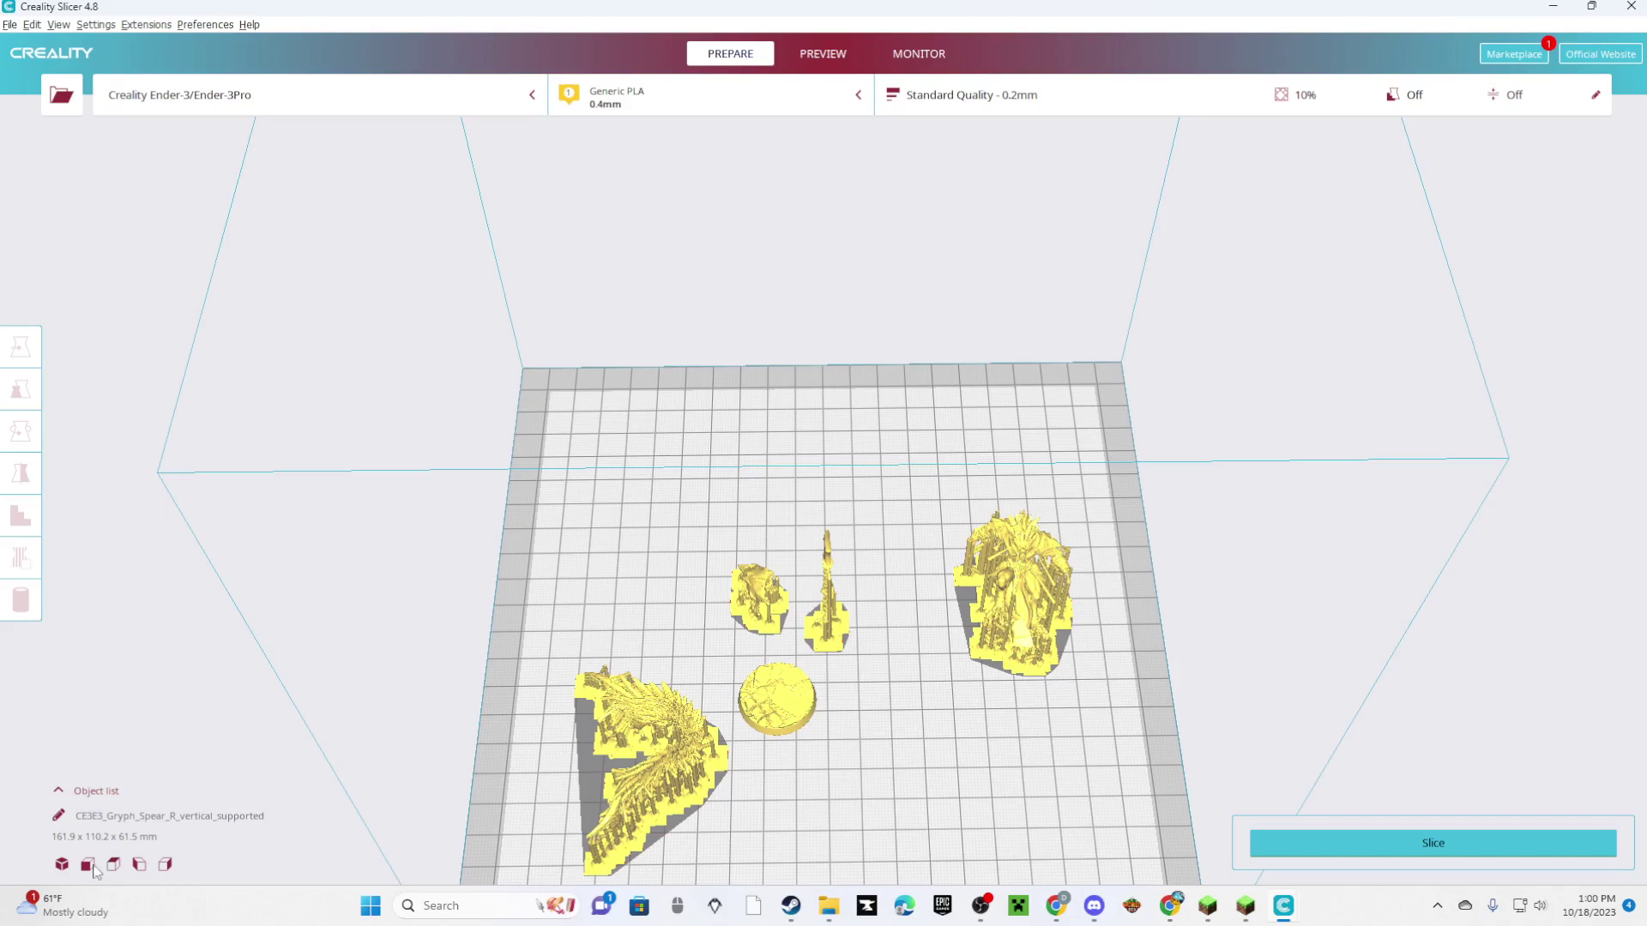
{"action": "left_click", "coordinate": [88, 865]}
{"action": "right_click_drag", "start_coordinate": [809, 779], "coordinate": [738, 691]}
{"action": "left_click", "coordinate": [730, 691]}
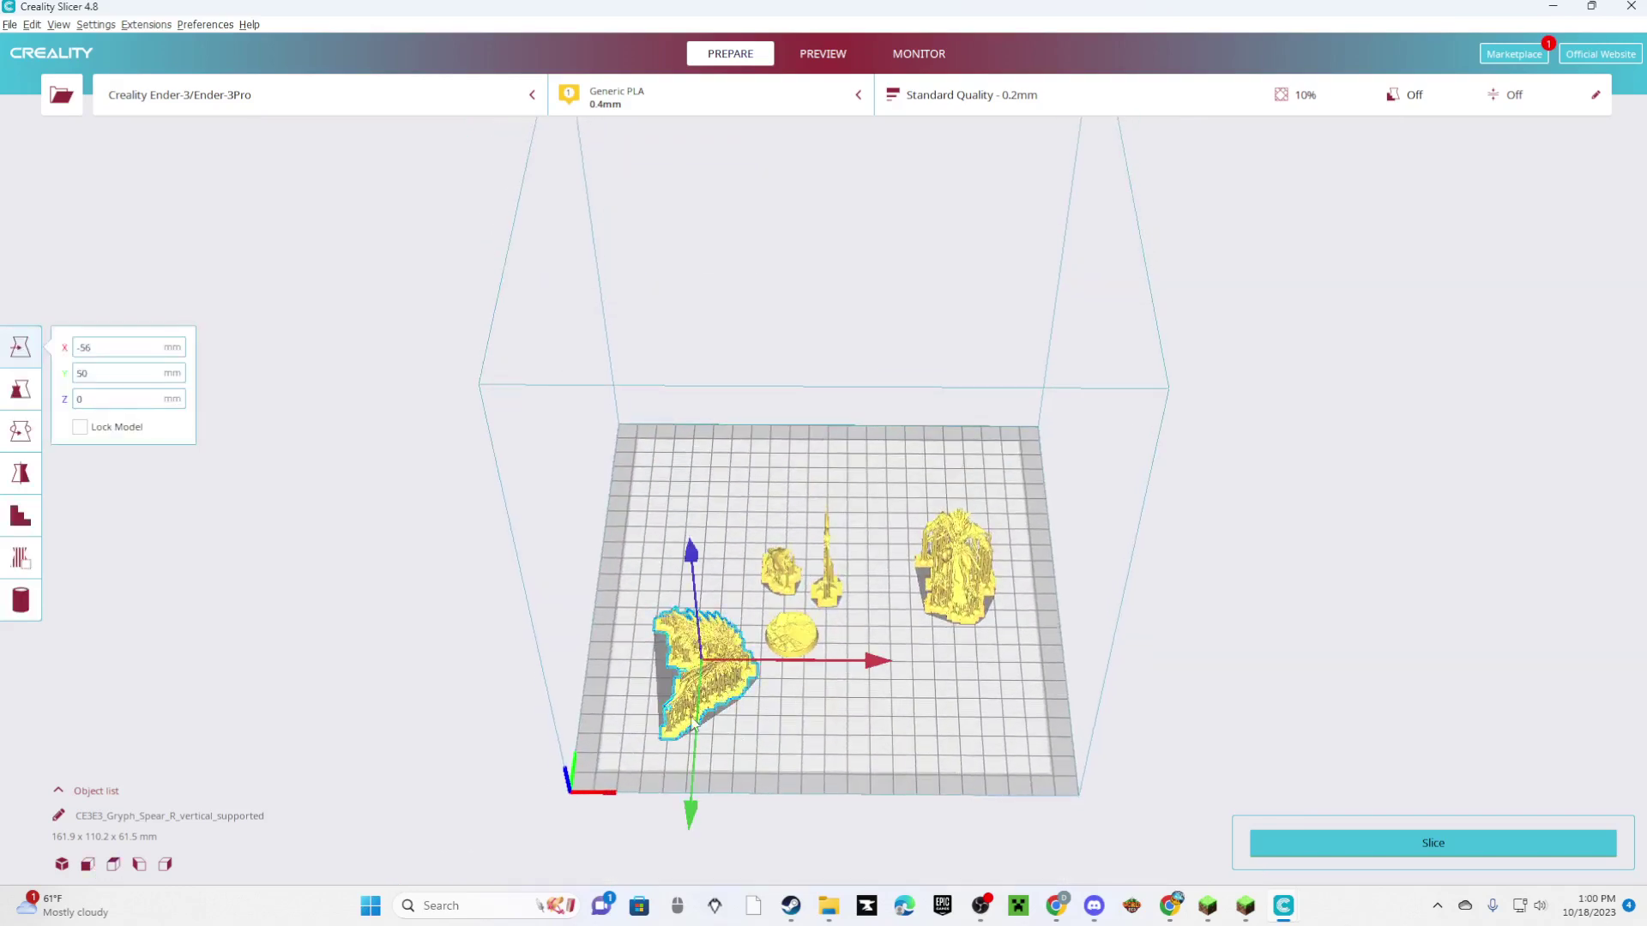
{"action": "left_click_drag", "start_coordinate": [696, 725], "coordinate": [663, 753]}
{"action": "left_click", "coordinate": [790, 643]}
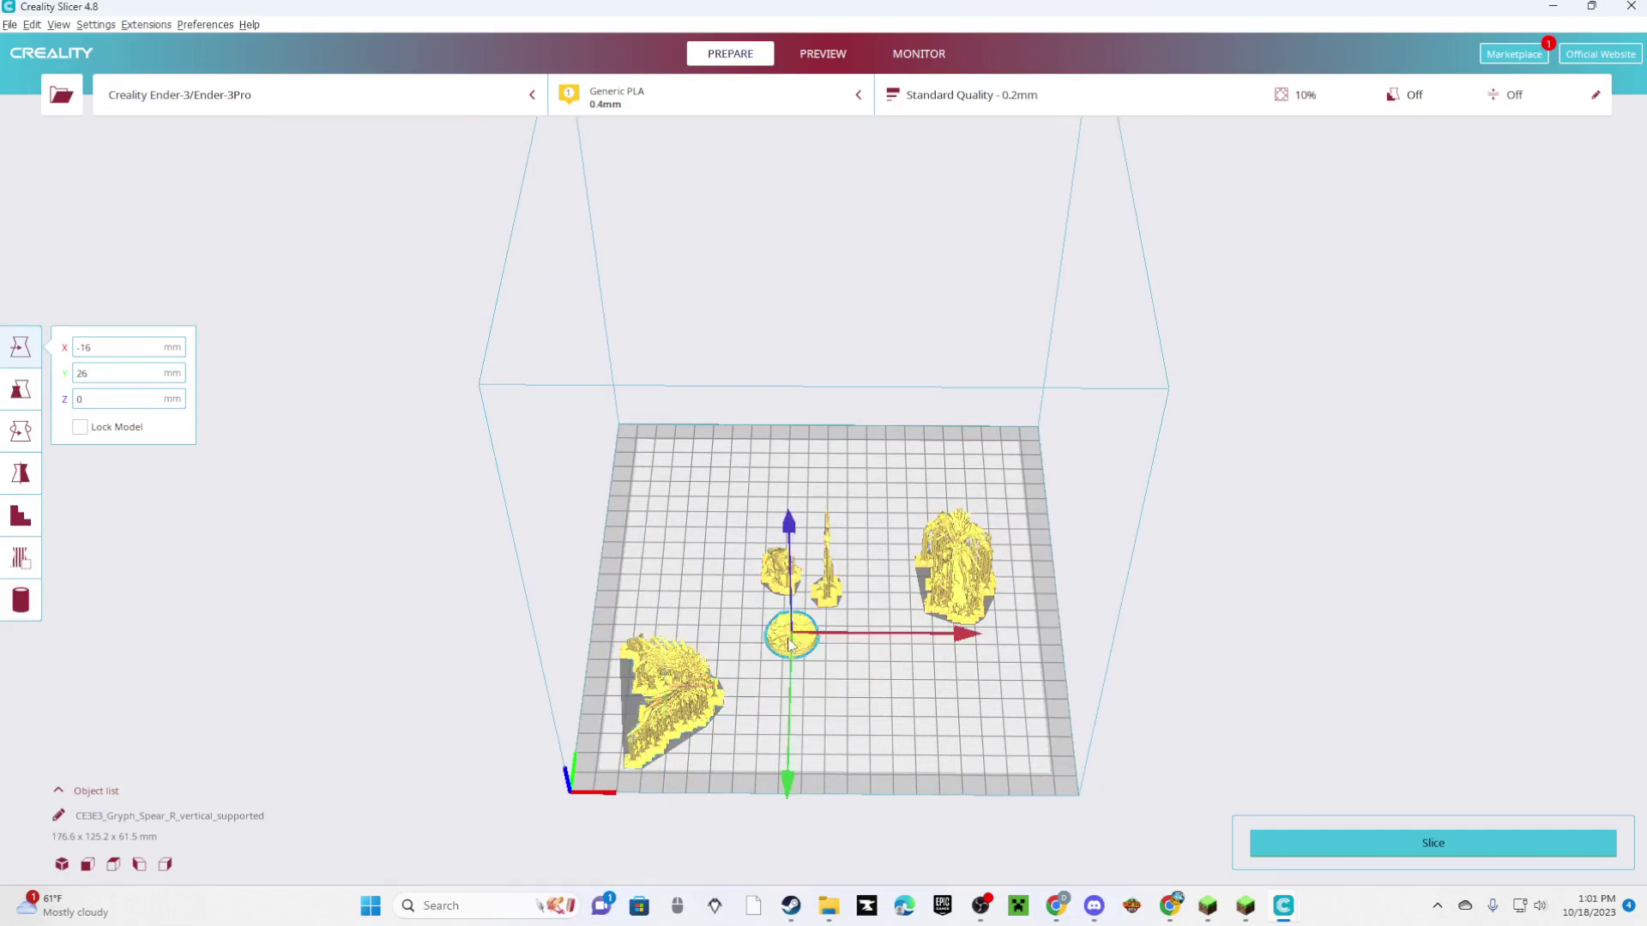
{"action": "left_click_drag", "start_coordinate": [789, 643], "coordinate": [775, 744]}
{"action": "left_click", "coordinate": [782, 590]}
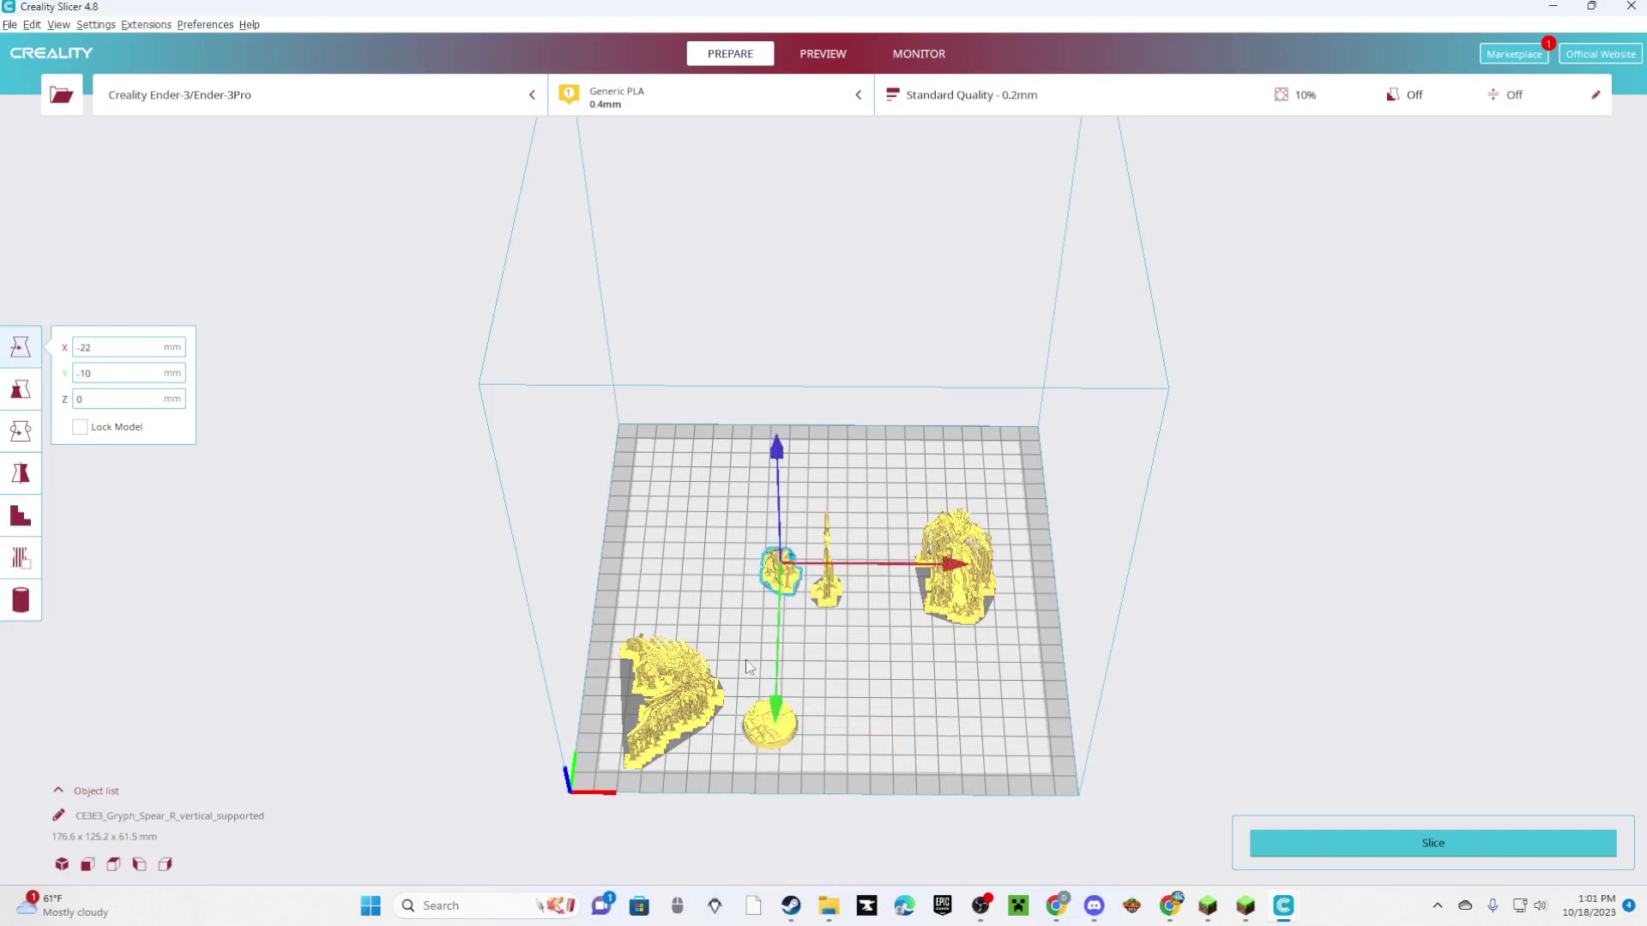
{"action": "left_click_drag", "start_coordinate": [778, 585], "coordinate": [748, 665]}
Pull the spear and the large right-hand figure forward to complete the compact group
{"action": "left_click", "coordinate": [819, 594]}
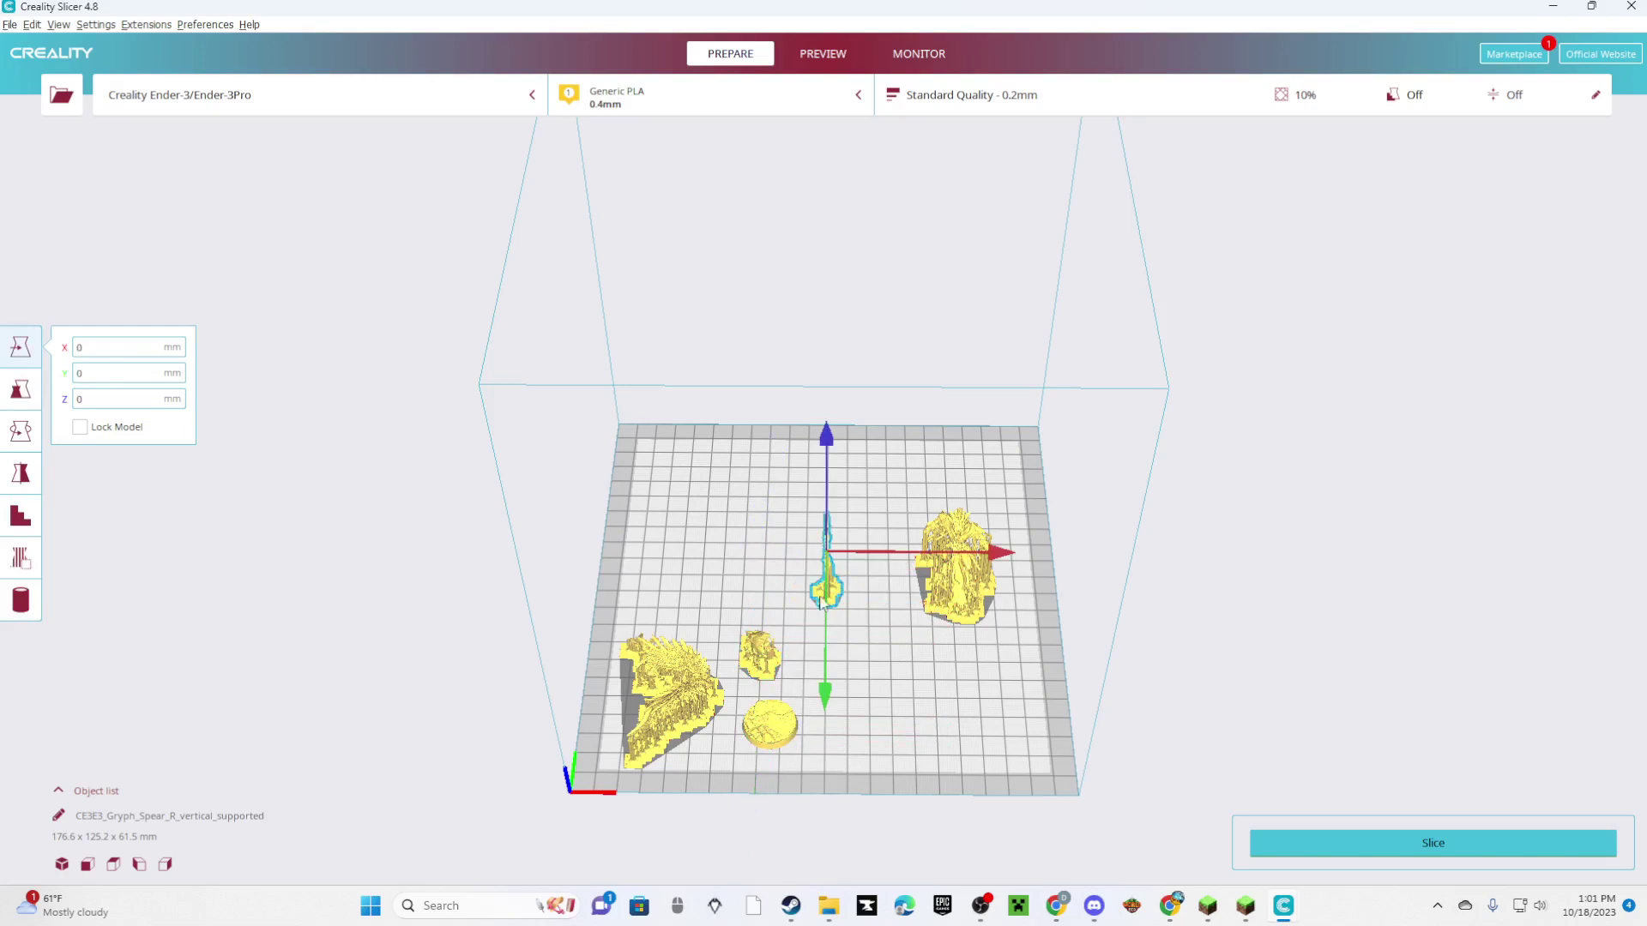
{"action": "left_click_drag", "start_coordinate": [820, 600], "coordinate": [818, 683]}
{"action": "left_click", "coordinate": [961, 598]}
{"action": "left_click_drag", "start_coordinate": [961, 598], "coordinate": [906, 709]}
{"action": "left_click", "coordinate": [1201, 611]}
{"action": "right_click_drag", "start_coordinate": [1202, 611], "coordinate": [1188, 620]}
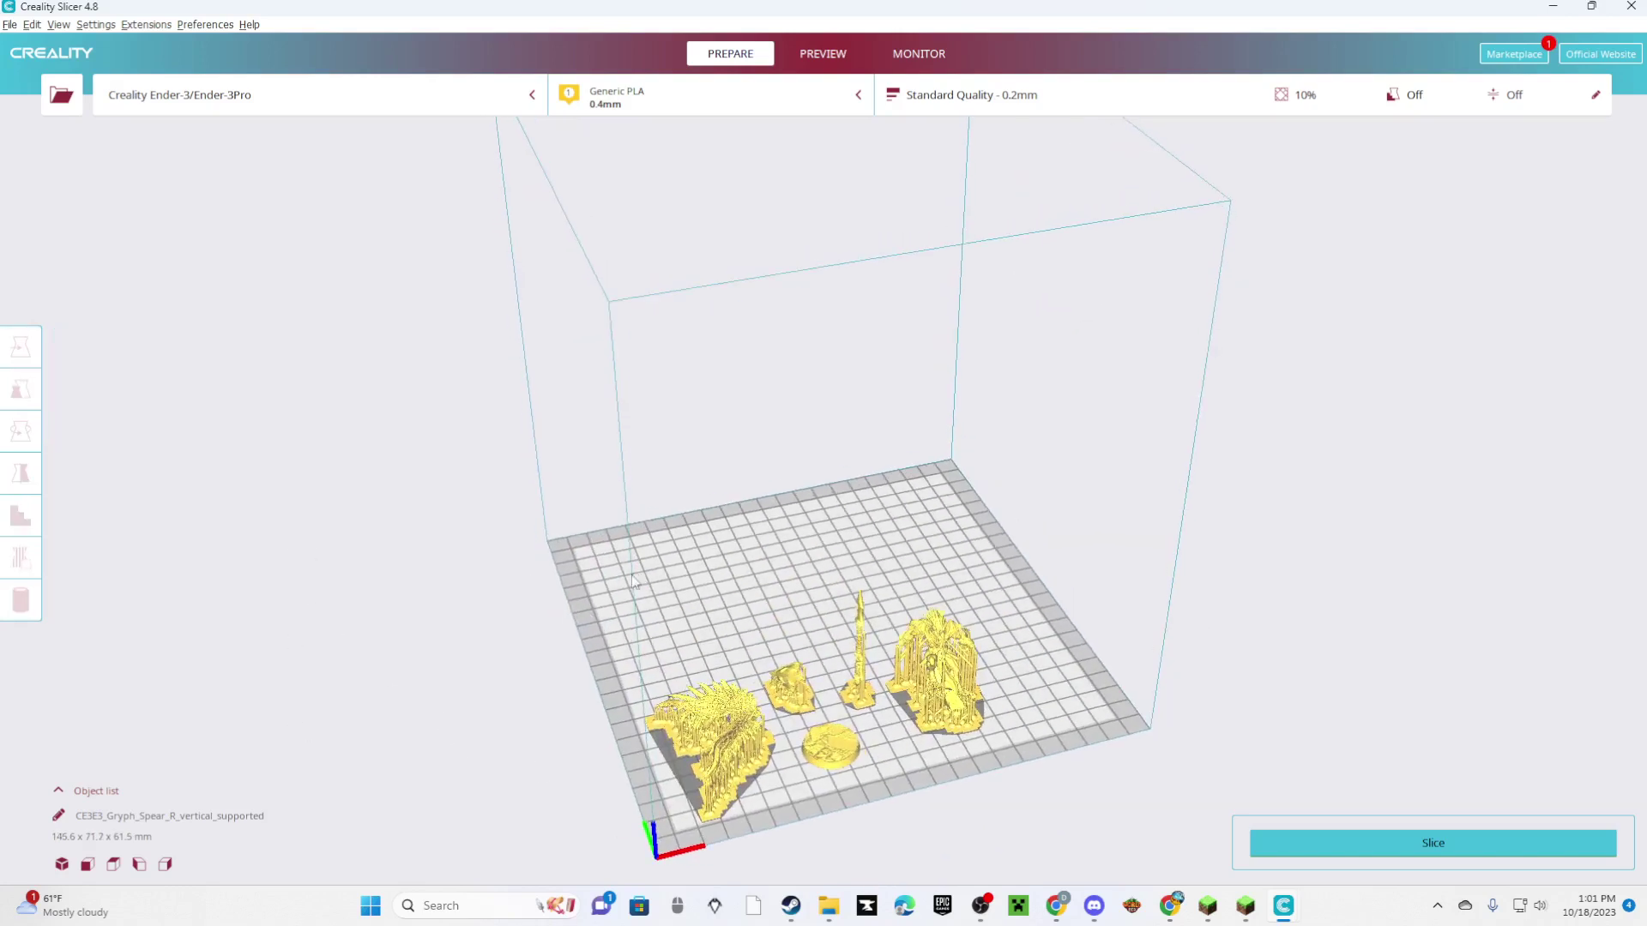
{"action": "right_click_drag", "start_coordinate": [609, 586], "coordinate": [599, 551]}
{"action": "right_click_drag", "start_coordinate": [598, 556], "coordinate": [781, 715]}
Check the five-part Gryphkin layout and start slicing it for the Ender-3
{"action": "scroll", "coordinate": [781, 715], "scroll_direction": "up", "scroll_amount": 5}
{"action": "scroll", "coordinate": [797, 684], "scroll_direction": "down", "scroll_amount": 3}
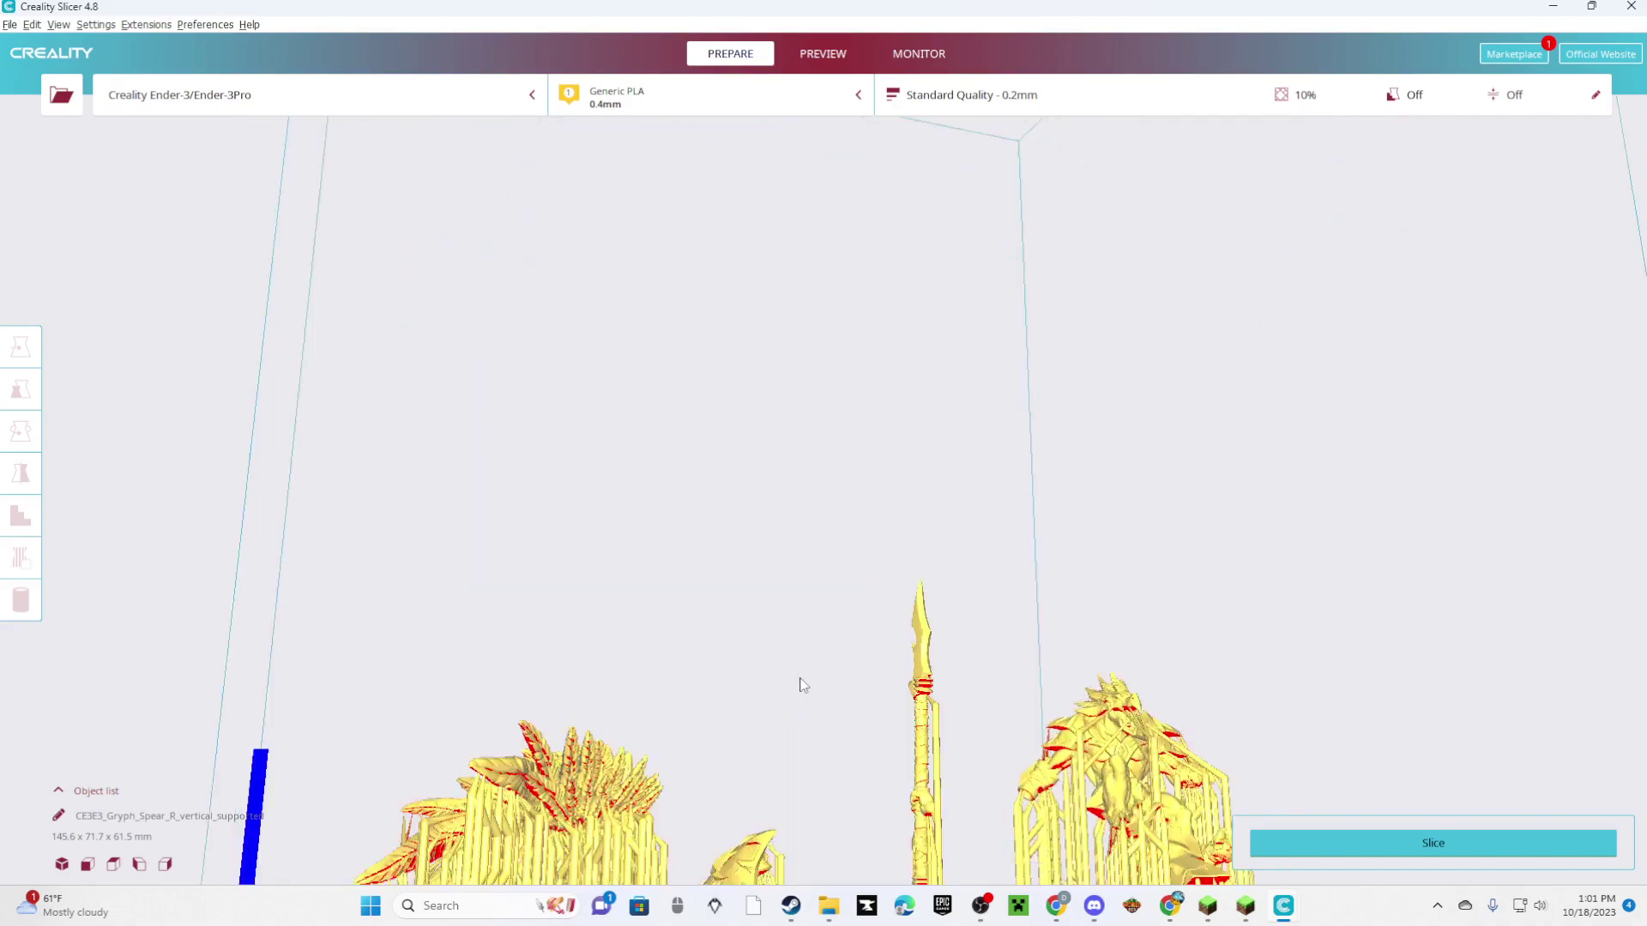
{"action": "scroll", "coordinate": [798, 698], "scroll_direction": "up", "scroll_amount": 3}
{"action": "right_click_drag", "start_coordinate": [721, 700], "coordinate": [792, 827]}
{"action": "left_click", "coordinate": [1297, 842]}
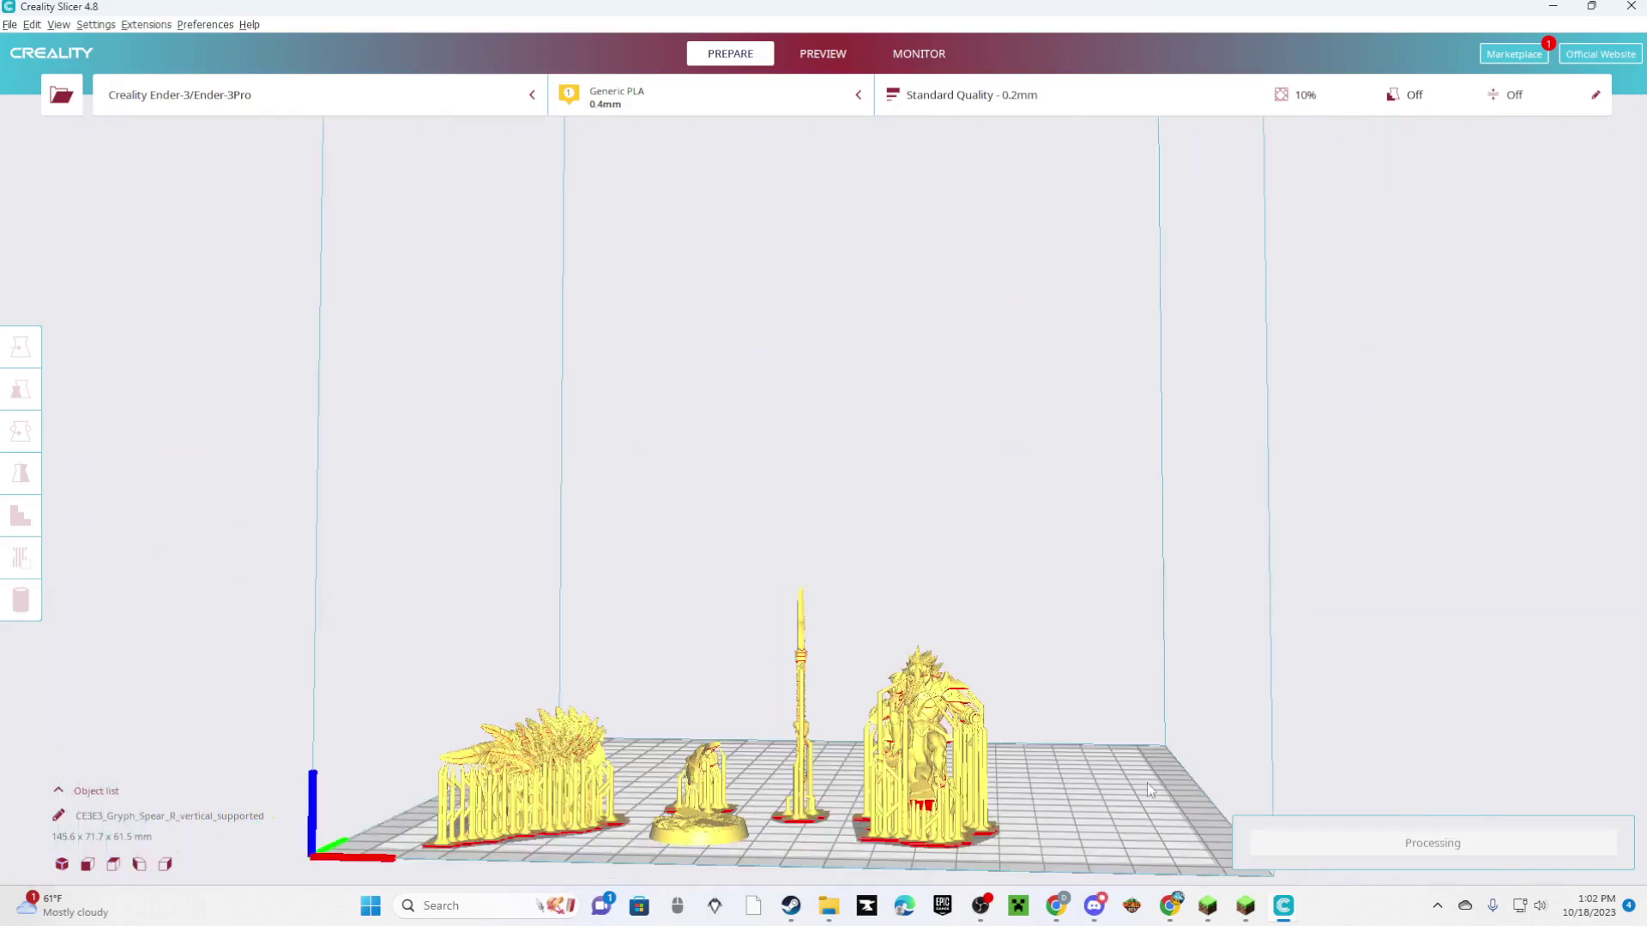
{"action": "right_click_drag", "start_coordinate": [1063, 798], "coordinate": [966, 739]}
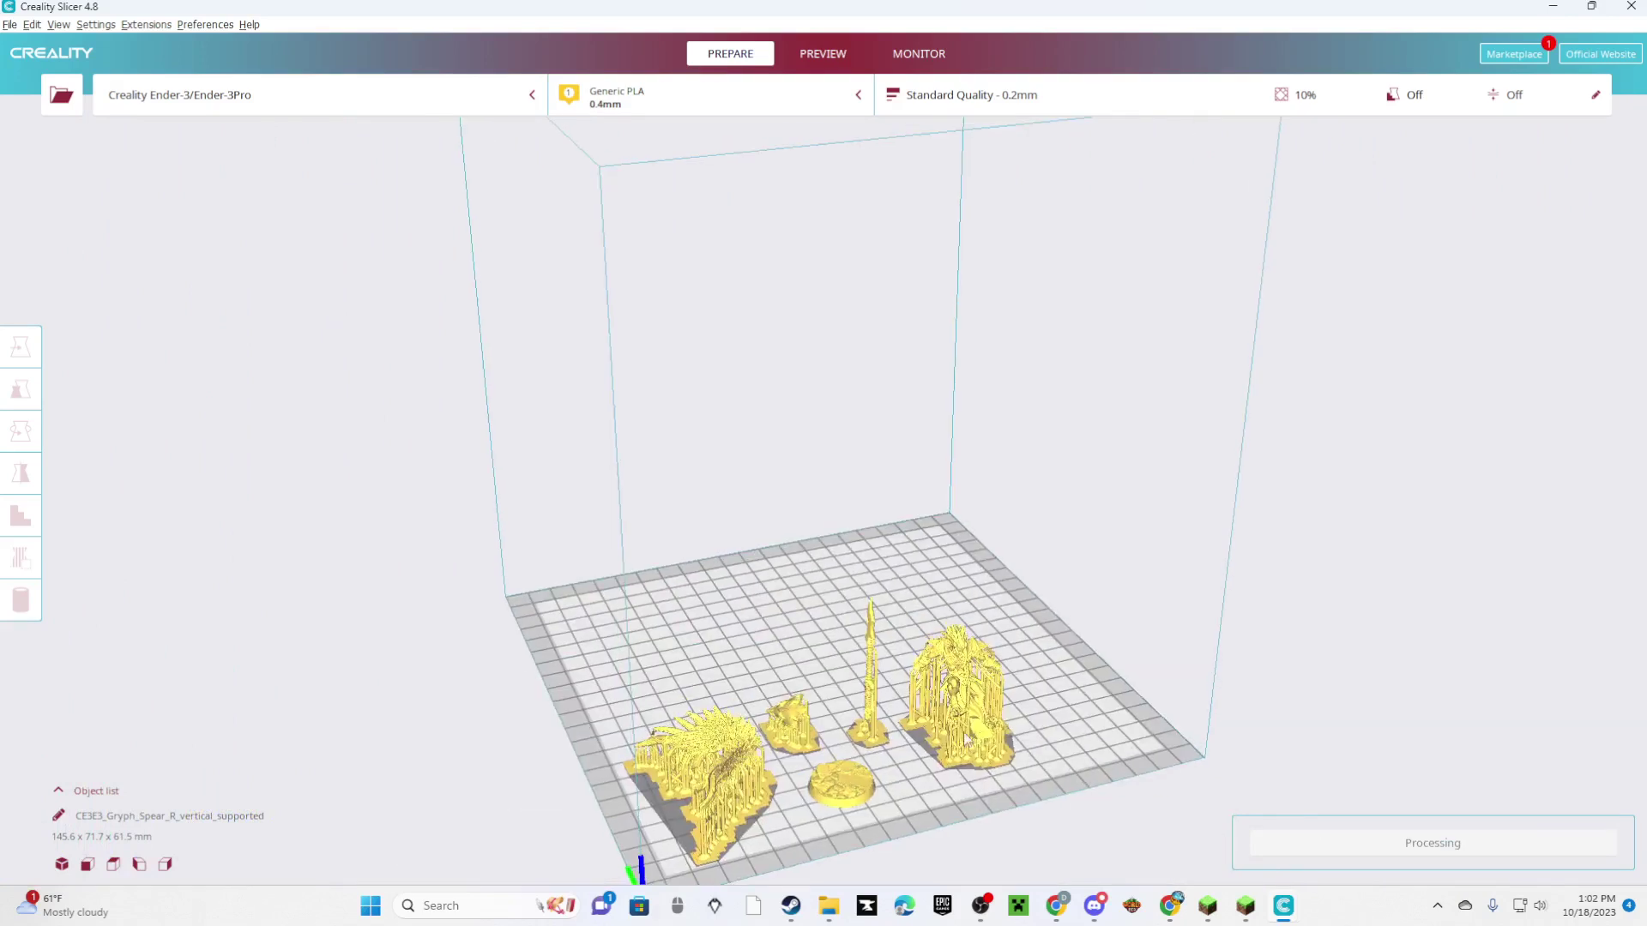